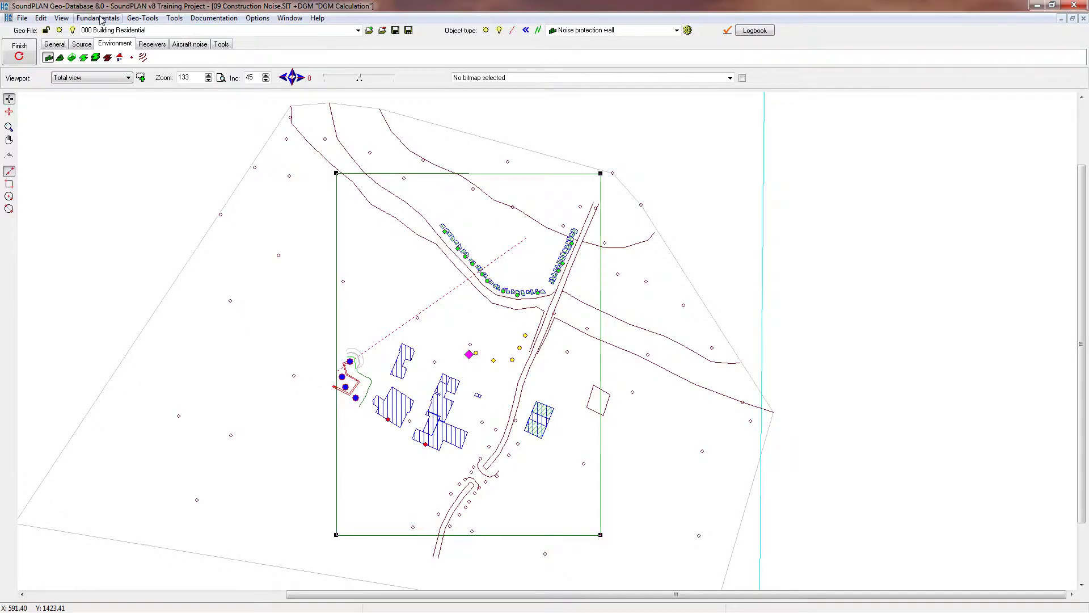
Step: View the site as a 3D map from a low tilted angle, then close the 3D window
{"action": "left_click", "coordinate": [54, 19]}
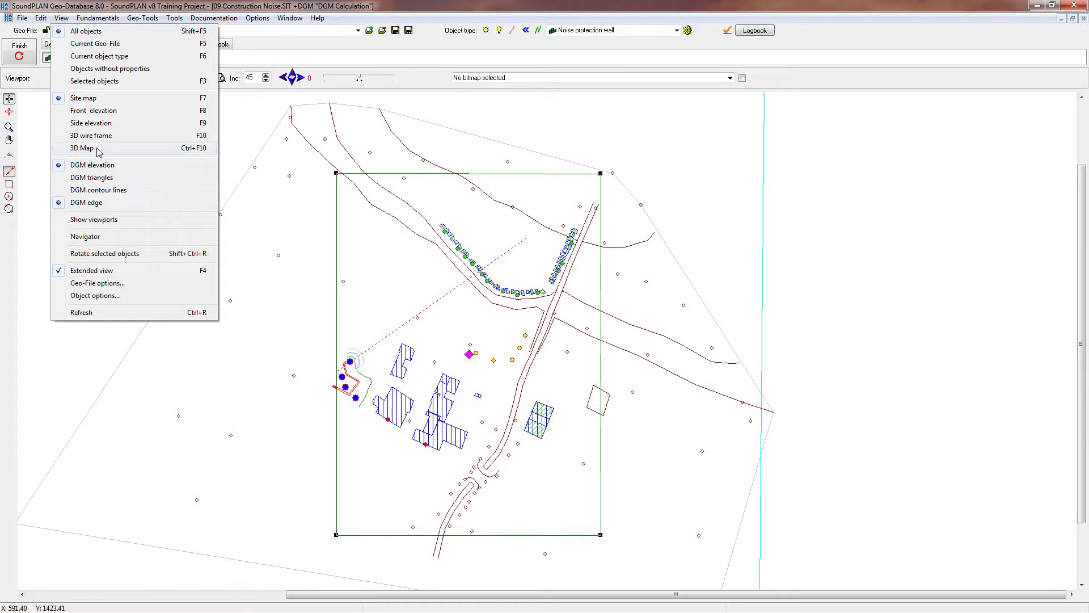
{"action": "left_click", "coordinate": [395, 321]}
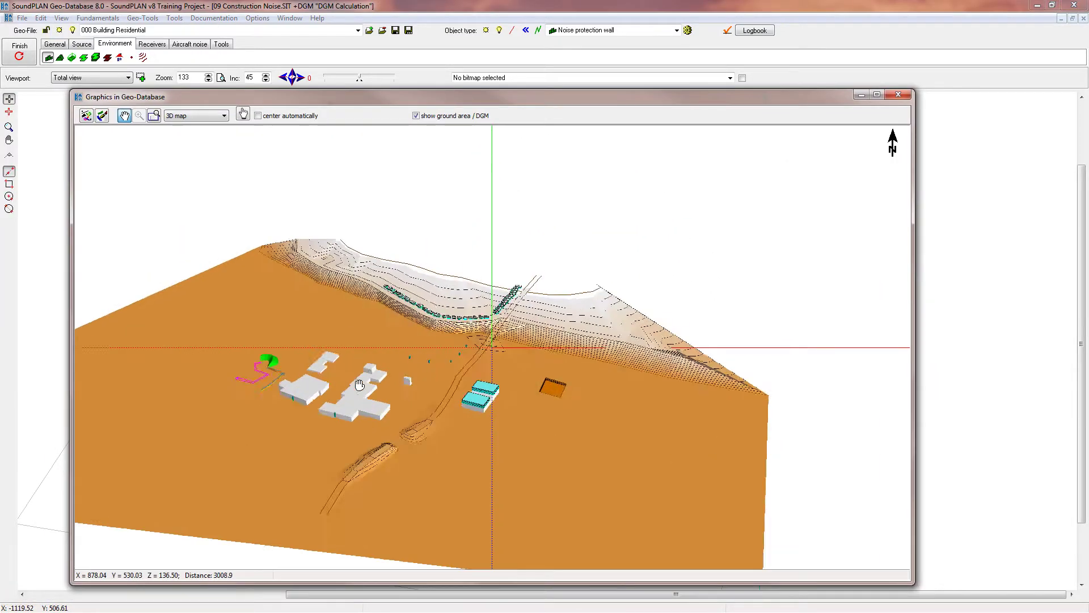
{"action": "scroll", "coordinate": [359, 385], "scroll_direction": "up", "scroll_amount": 5}
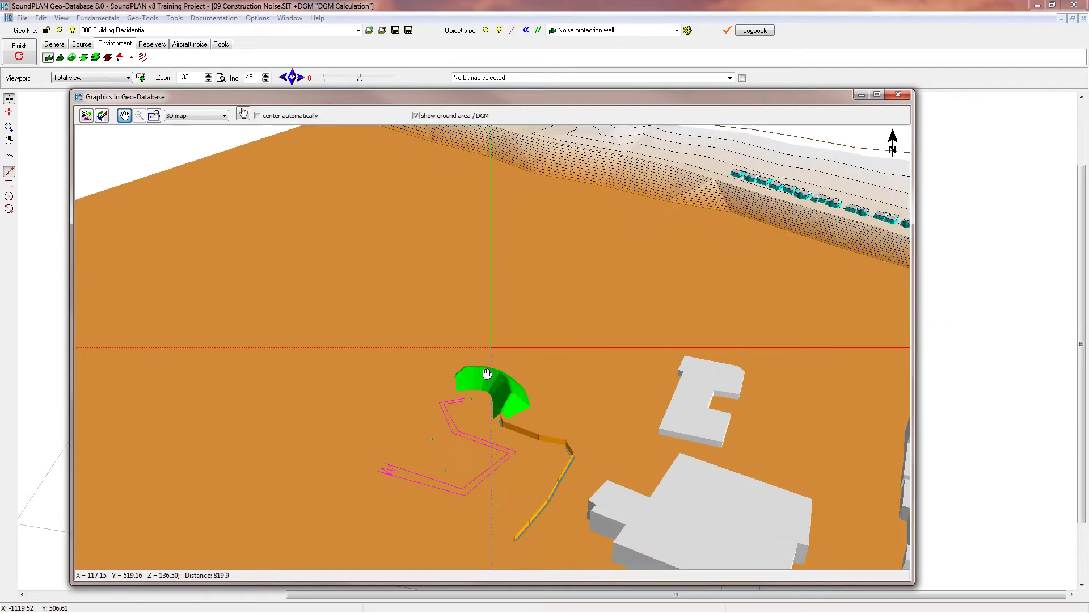
{"action": "left_click_drag", "start_coordinate": [498, 445], "coordinate": [530, 405]}
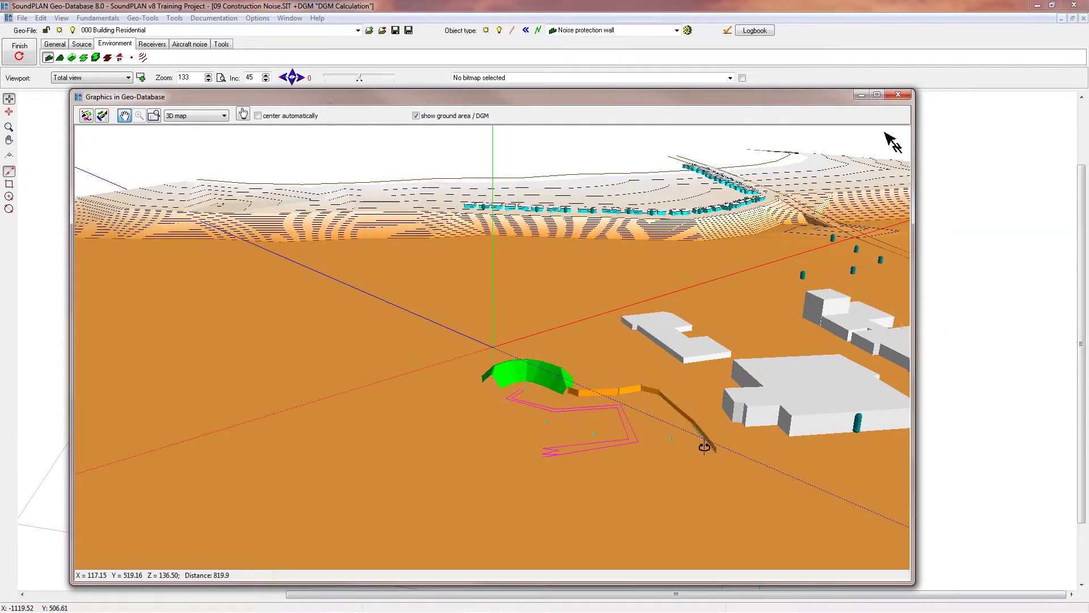
{"action": "scroll", "coordinate": [561, 432], "scroll_direction": "up", "scroll_amount": 1}
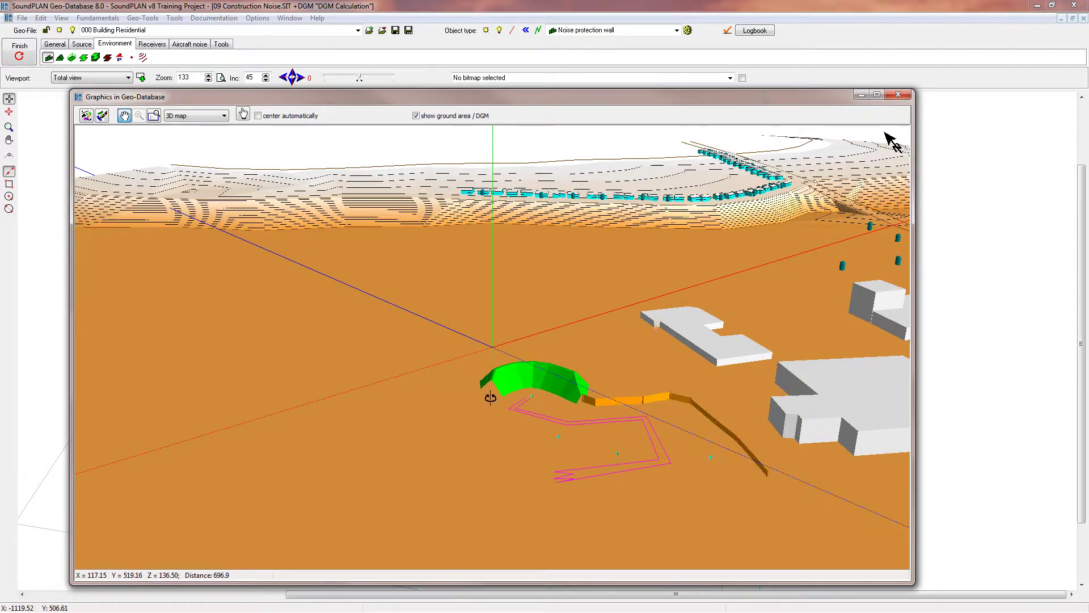
{"action": "left_click", "coordinate": [899, 96]}
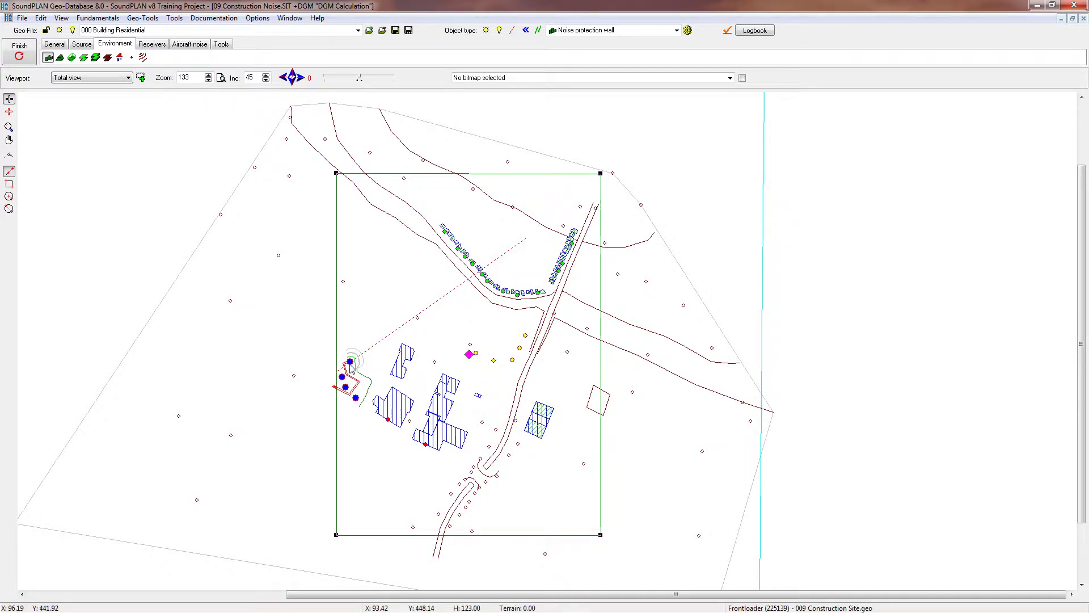
Step: Open the Crusher point source's properties and check its group, Construction Source - Crusher
{"action": "left_click", "coordinate": [351, 367]}
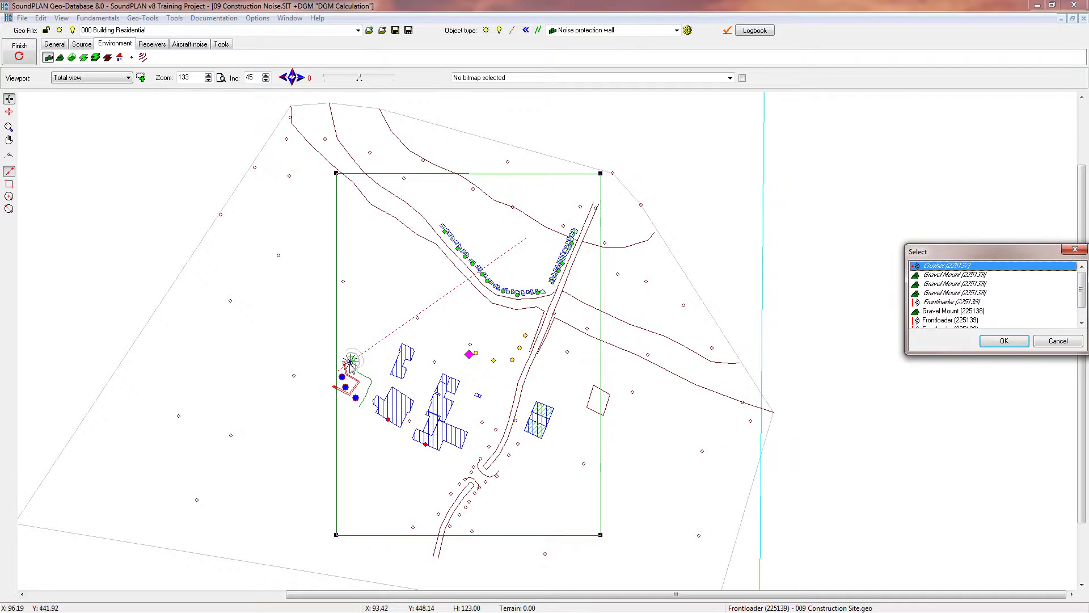
{"action": "left_click", "coordinate": [1003, 343]}
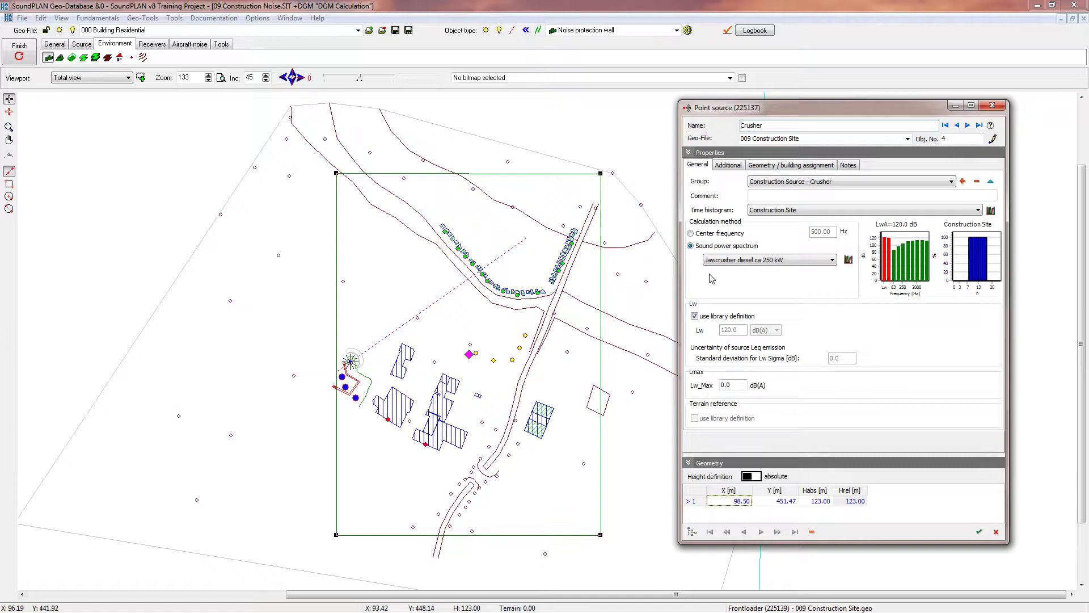
{"action": "left_click", "coordinate": [848, 182]}
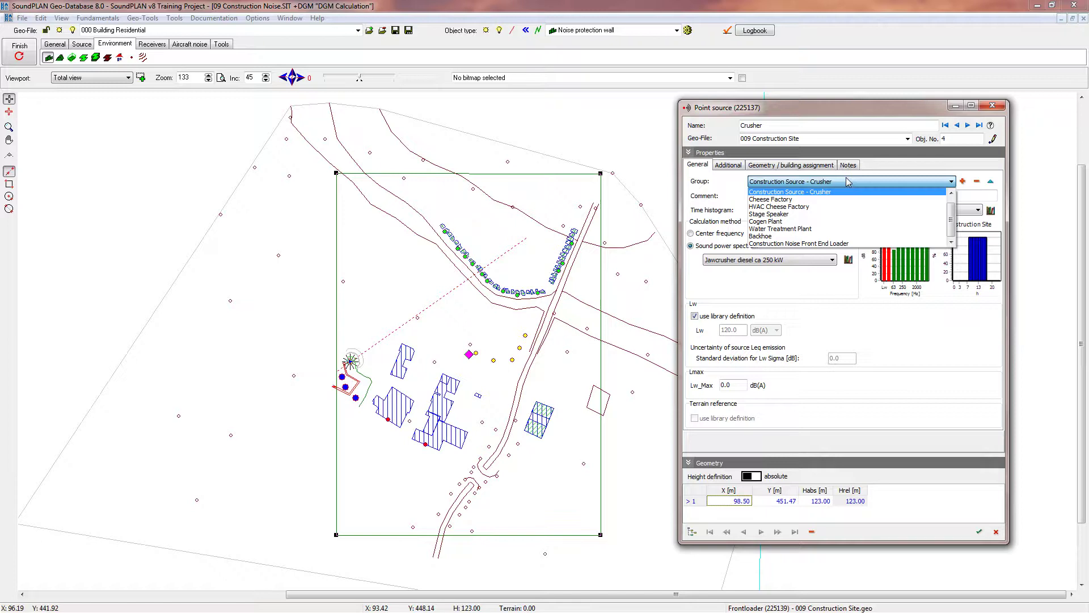
{"action": "left_click", "coordinate": [991, 183]}
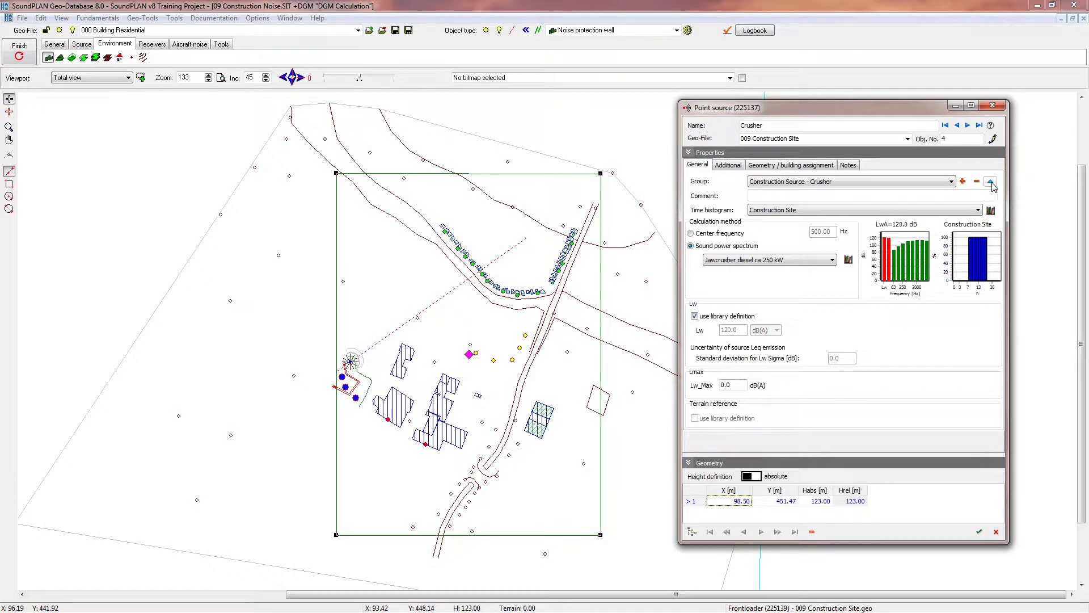
Step: Step through the Frontloader, Crusher and two Backhoe sources' groups, then accept and close
{"action": "left_click", "coordinate": [957, 126]}
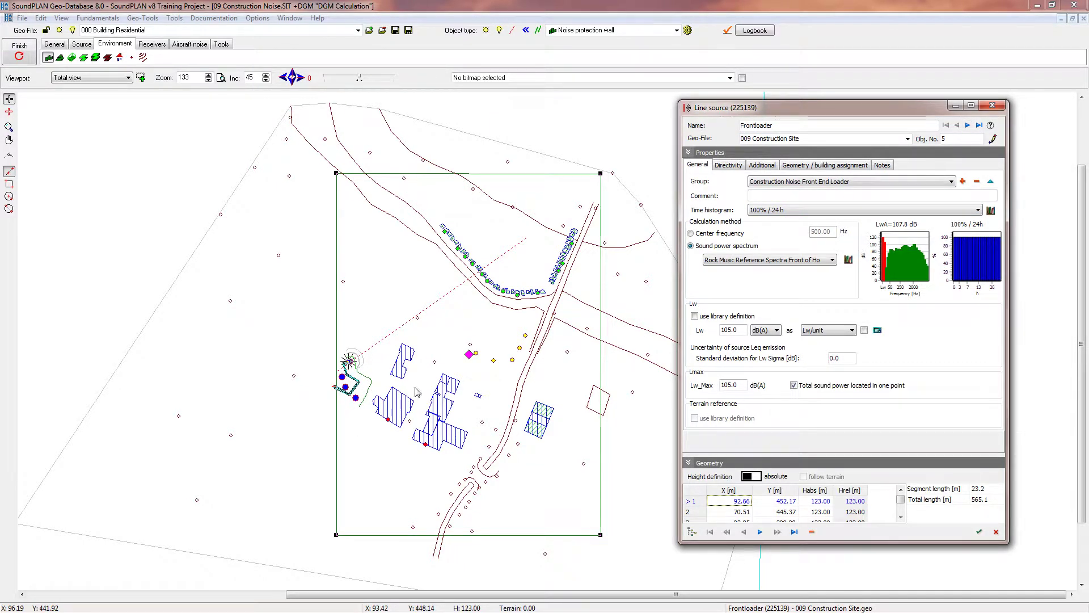
{"action": "left_click", "coordinate": [967, 126]}
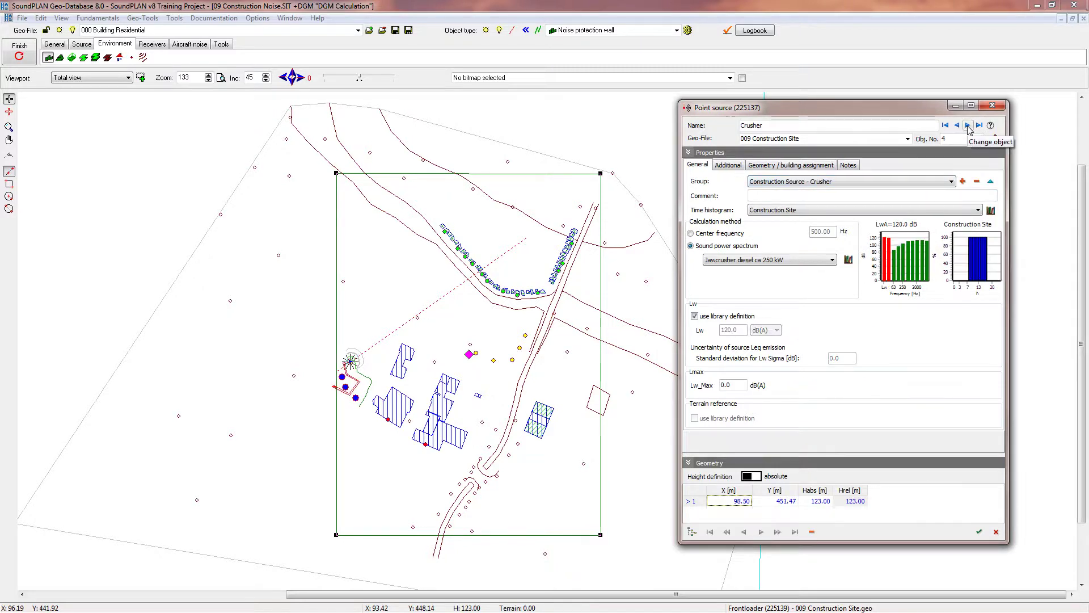
{"action": "left_click", "coordinate": [968, 126]}
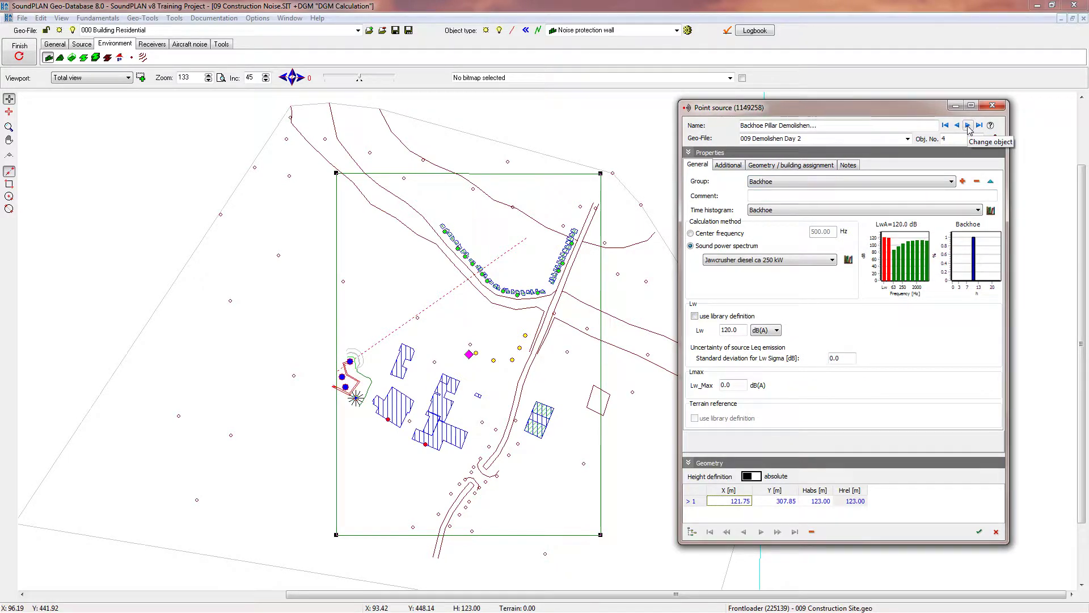
{"action": "left_click", "coordinate": [968, 126]}
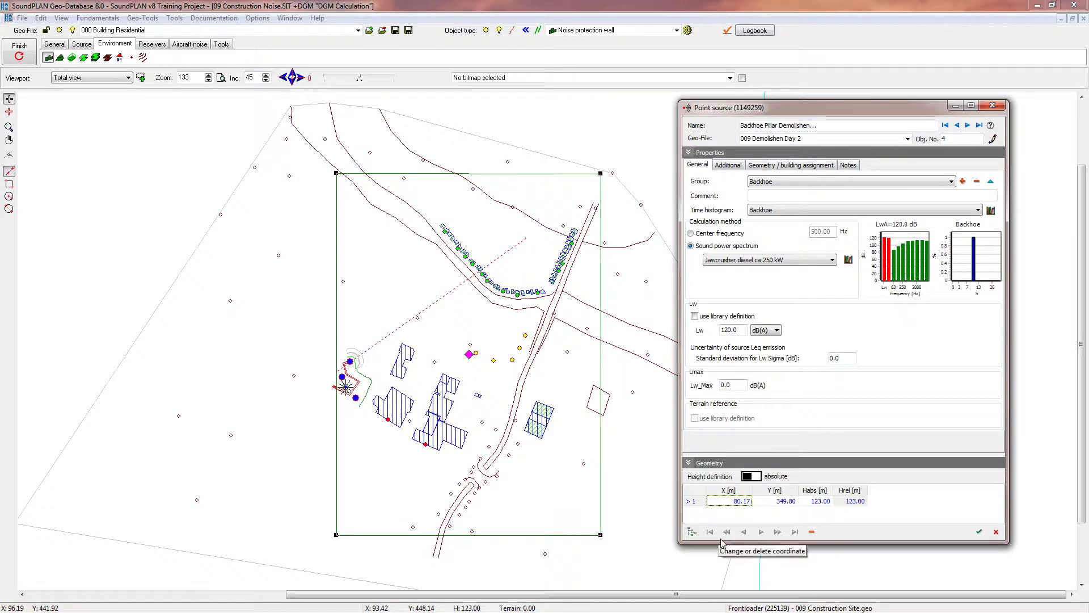
{"action": "left_click", "coordinate": [979, 532]}
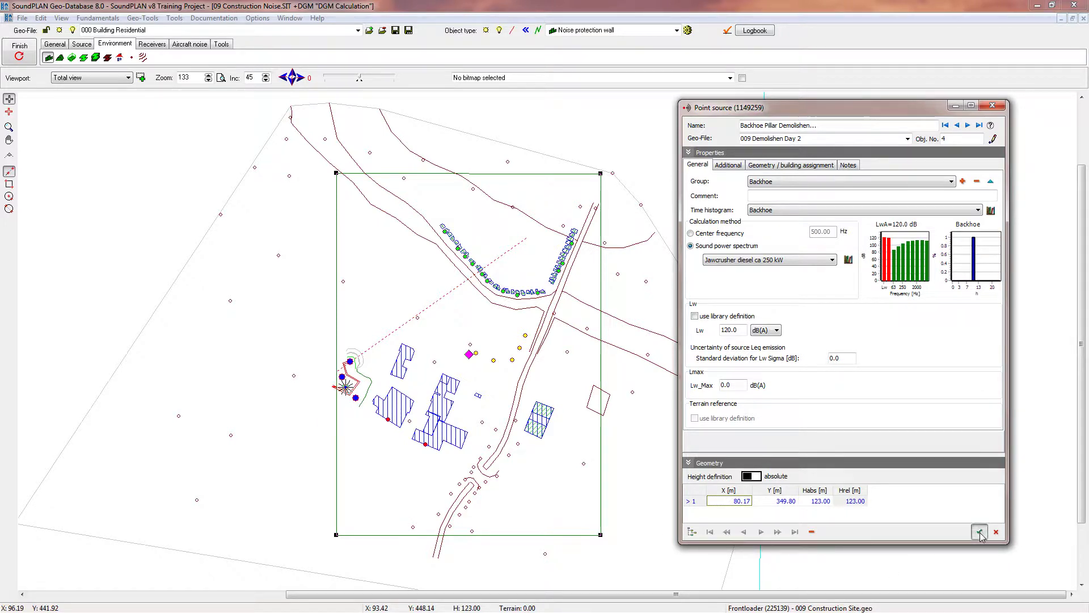
Step: Save the current situation and minimize the Geo-Database
{"action": "left_click", "coordinate": [22, 19]}
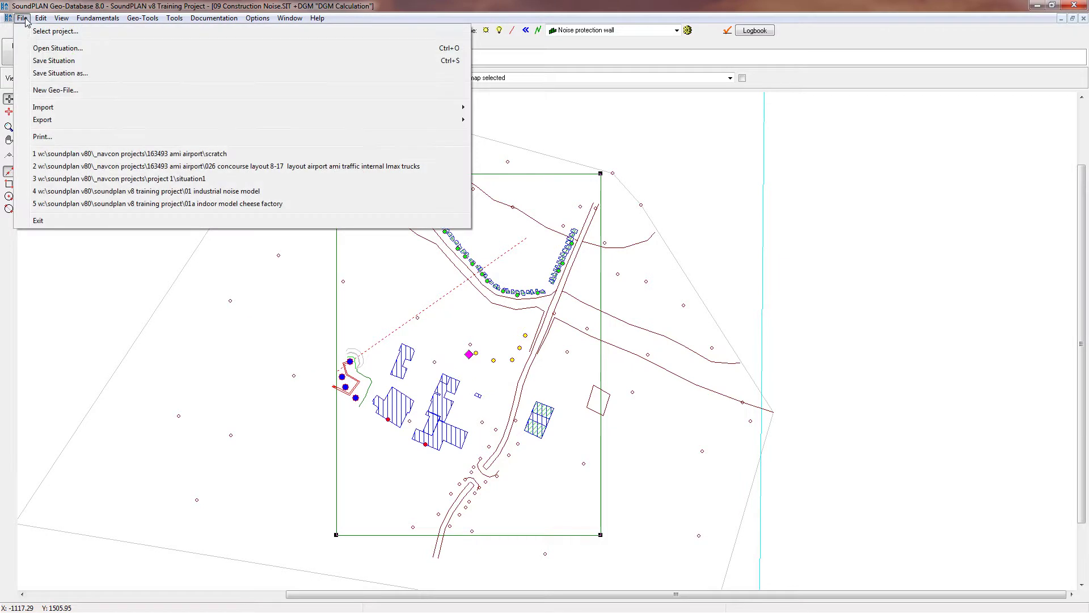
{"action": "left_click", "coordinate": [39, 64]}
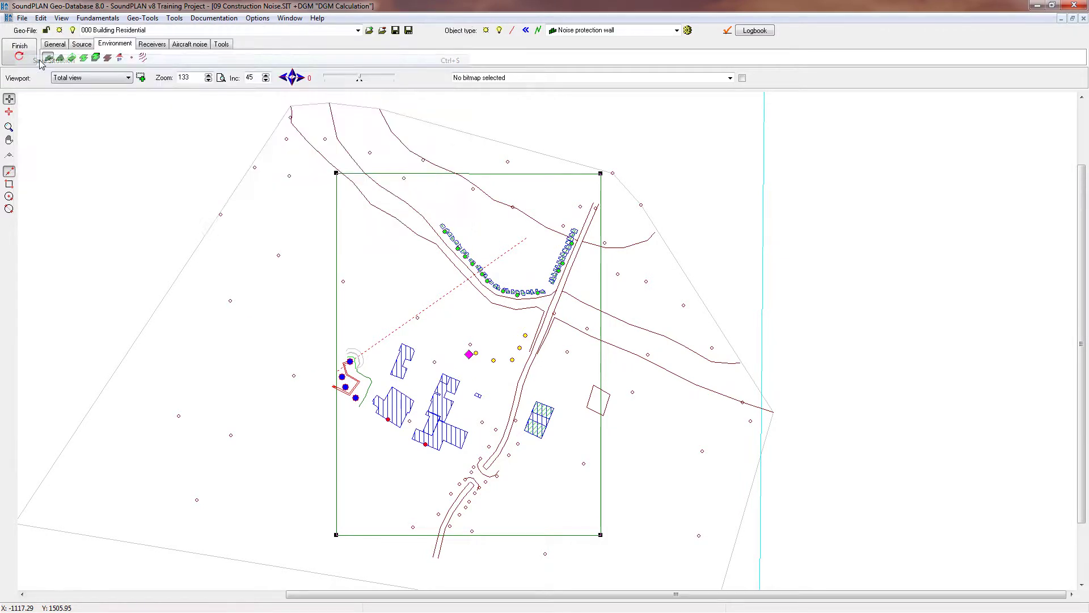
{"action": "left_click", "coordinate": [1037, 5]}
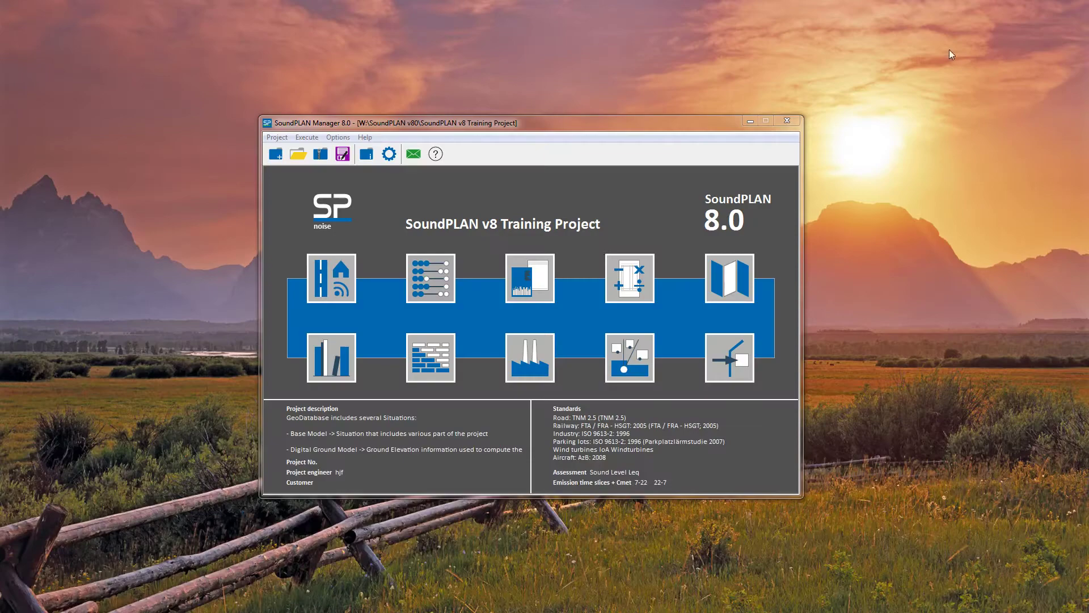
Step: Launch the Calculation Kernel and select the Spectral Contour Map run
{"action": "left_click", "coordinate": [439, 286]}
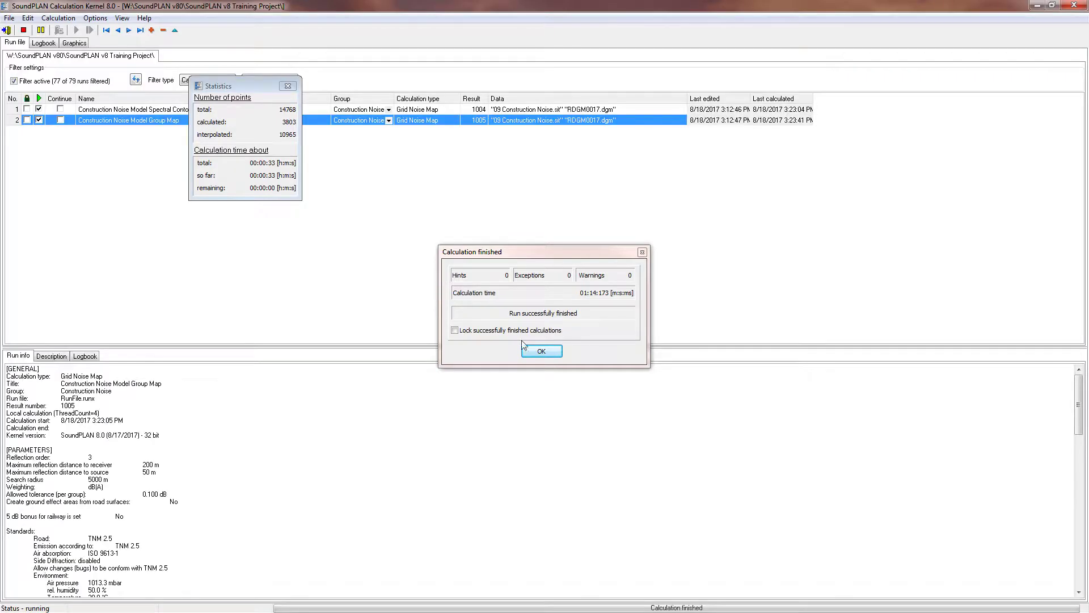
{"action": "left_click", "coordinate": [542, 352]}
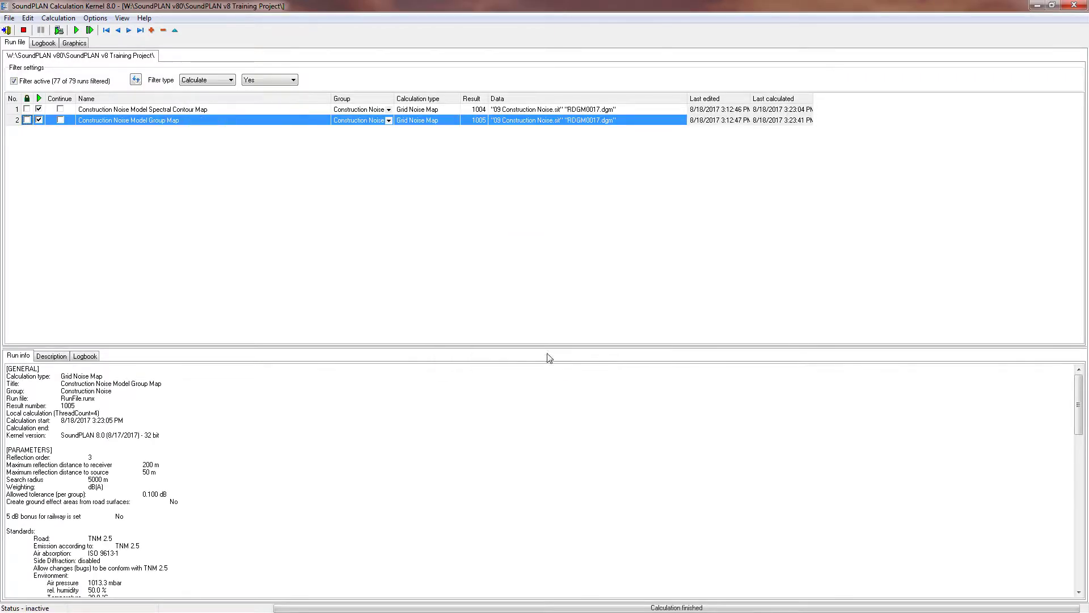
{"action": "left_click", "coordinate": [106, 111]}
Step: Show the Spectral Contour Map run's Grid Noise Map settings: 10 m grid, 1.5 m height
{"action": "double_click", "coordinate": [107, 111]}
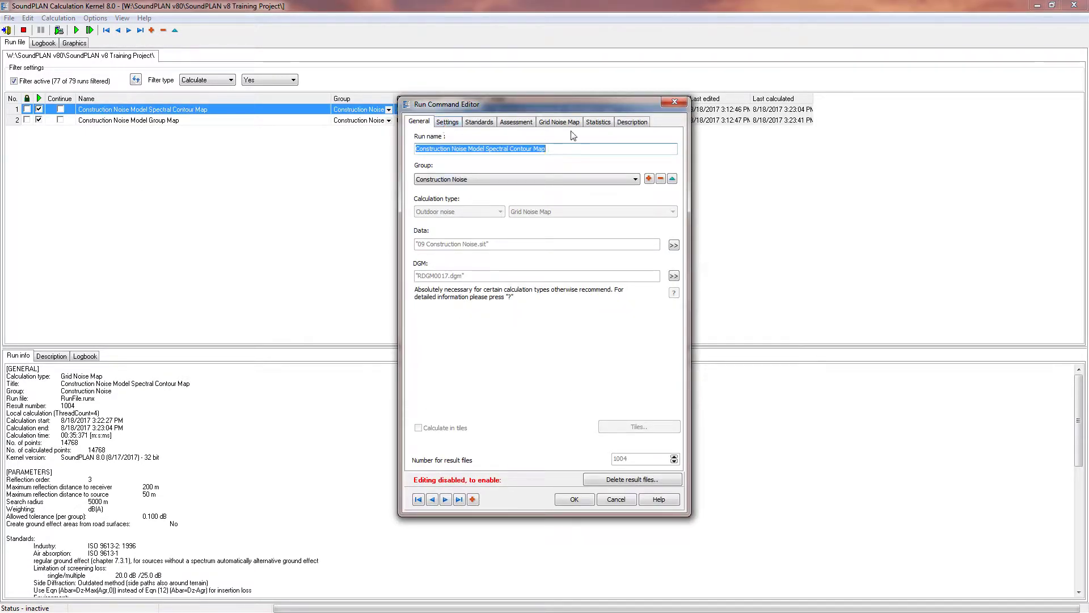
{"action": "left_click", "coordinate": [557, 123]}
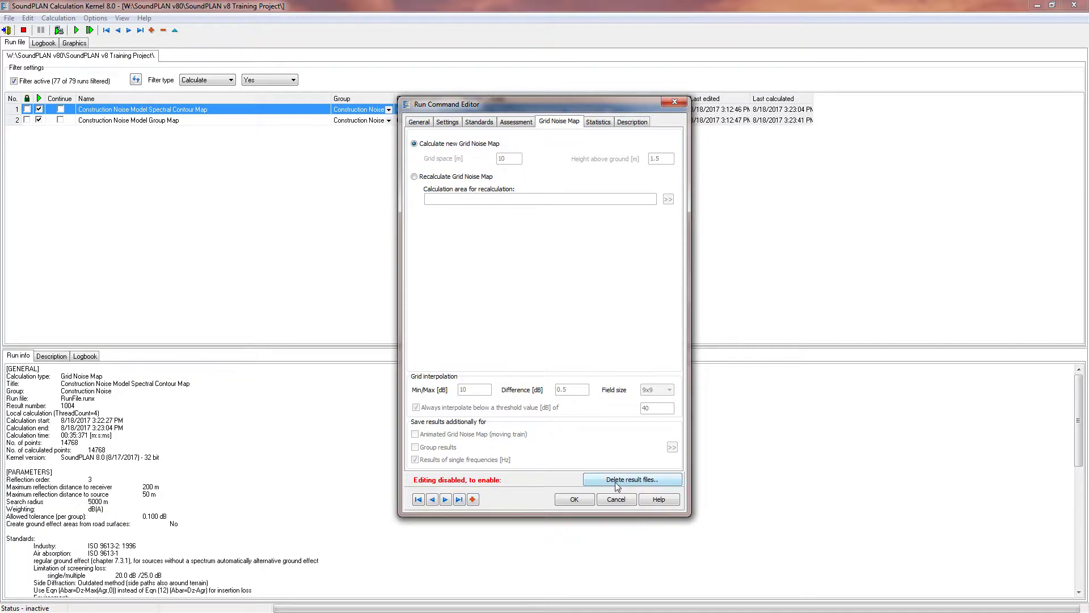
Step: On the Group Map run, delete old results and save group results for Crusher, Backhoe and Front End Loader
{"action": "left_click", "coordinate": [445, 499]}
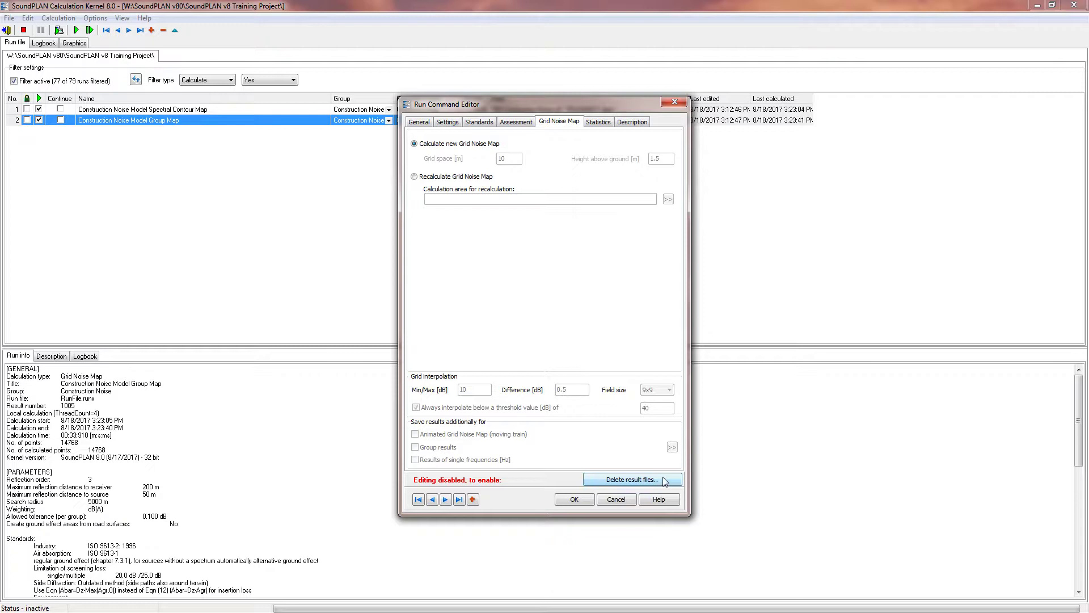
{"action": "left_click", "coordinate": [632, 481]}
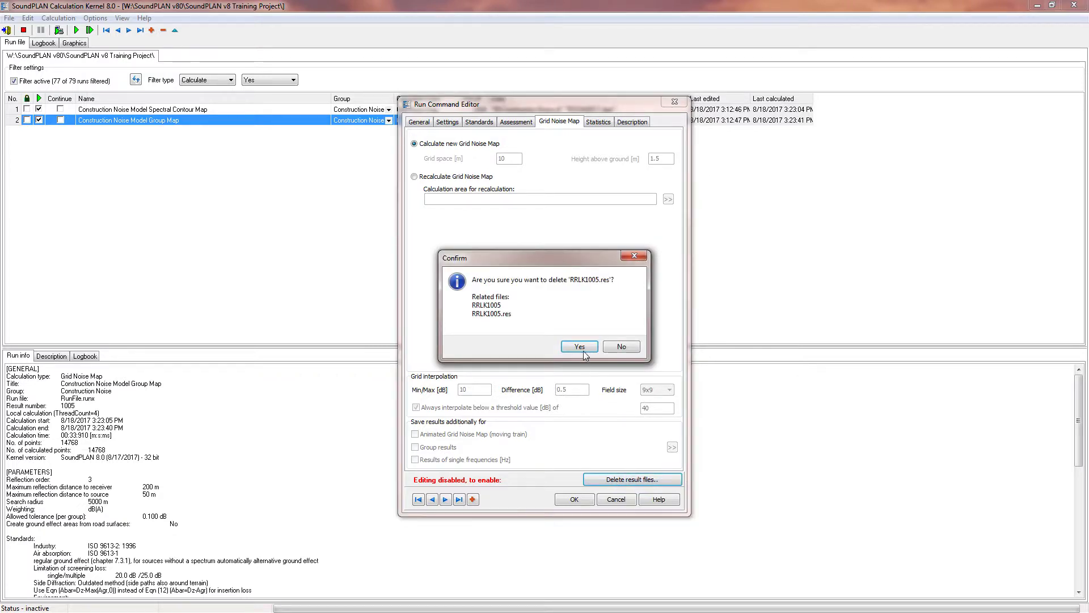
{"action": "left_click", "coordinate": [583, 353]}
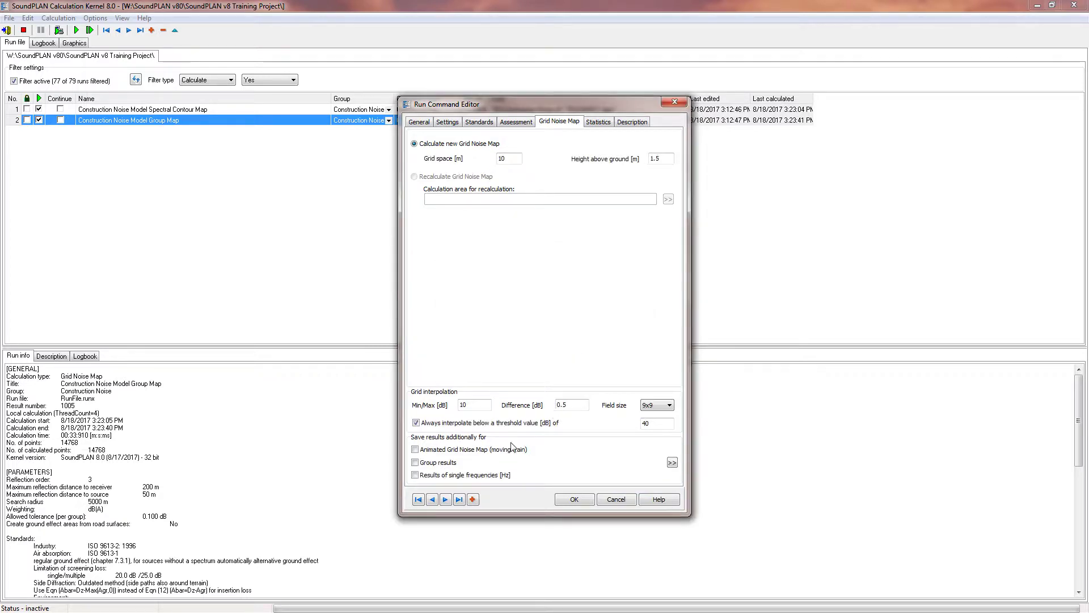
{"action": "left_click", "coordinate": [415, 463]}
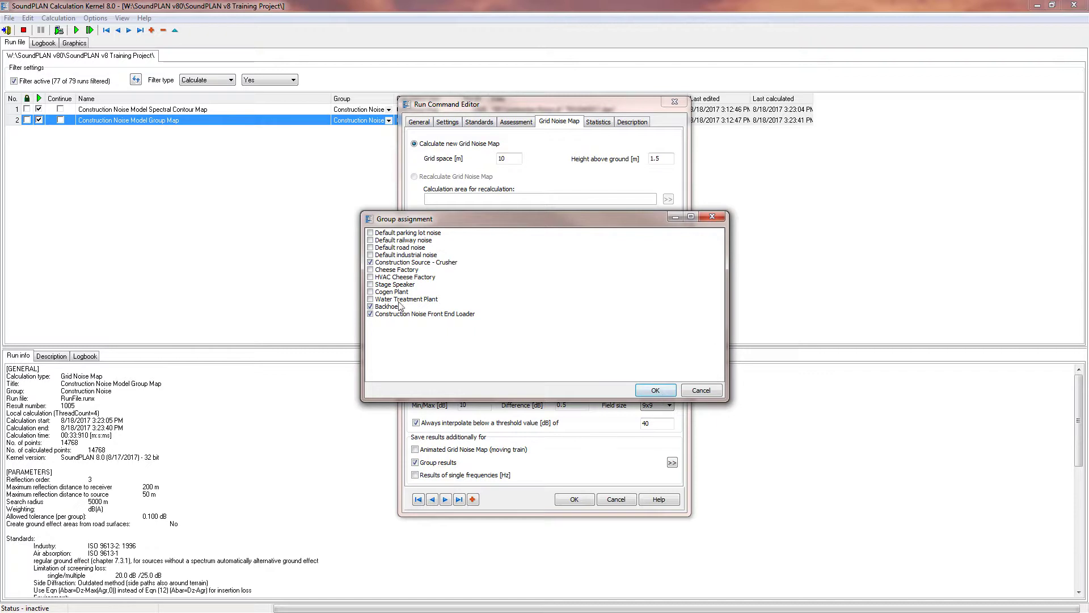
{"action": "left_click", "coordinate": [655, 390]}
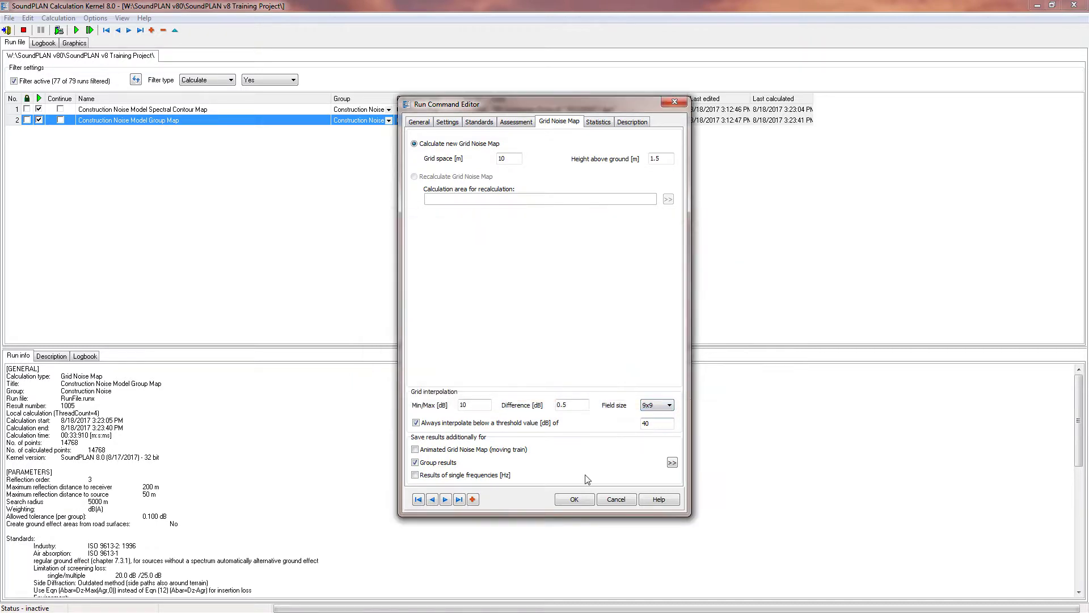
{"action": "left_click", "coordinate": [574, 498]}
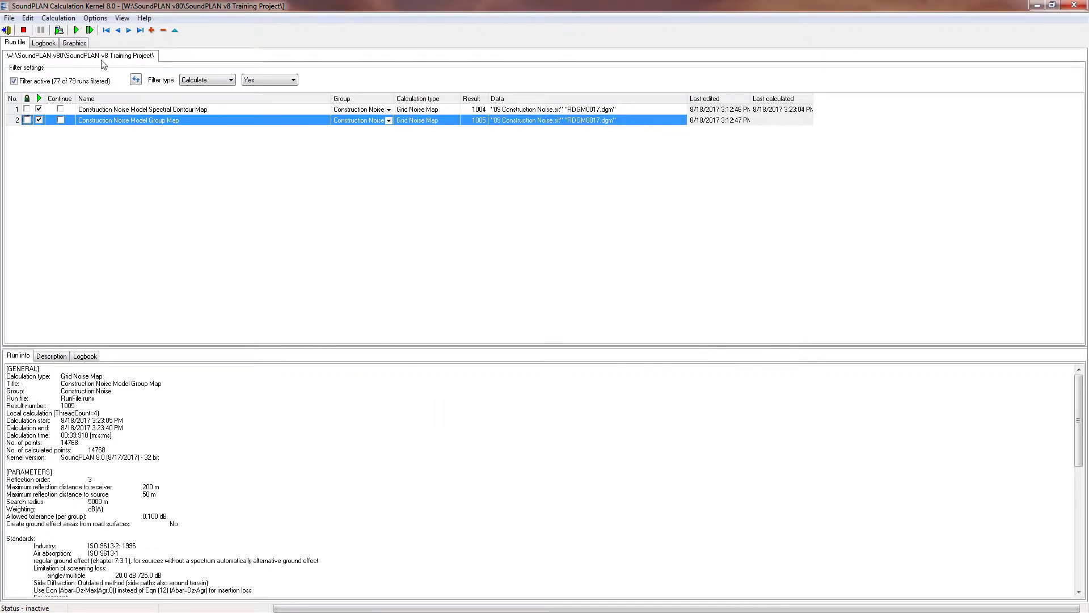
Step: Start the calculation, overwriting existing results, and minimize the Kernel while it runs
{"action": "left_click", "coordinate": [76, 32]}
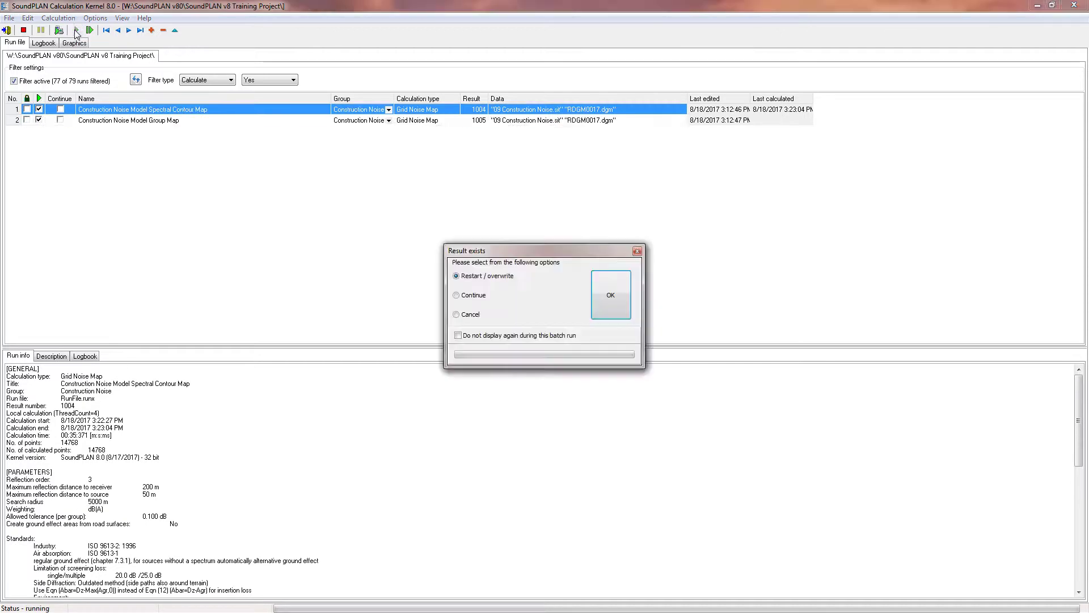
{"action": "left_click", "coordinate": [604, 302]}
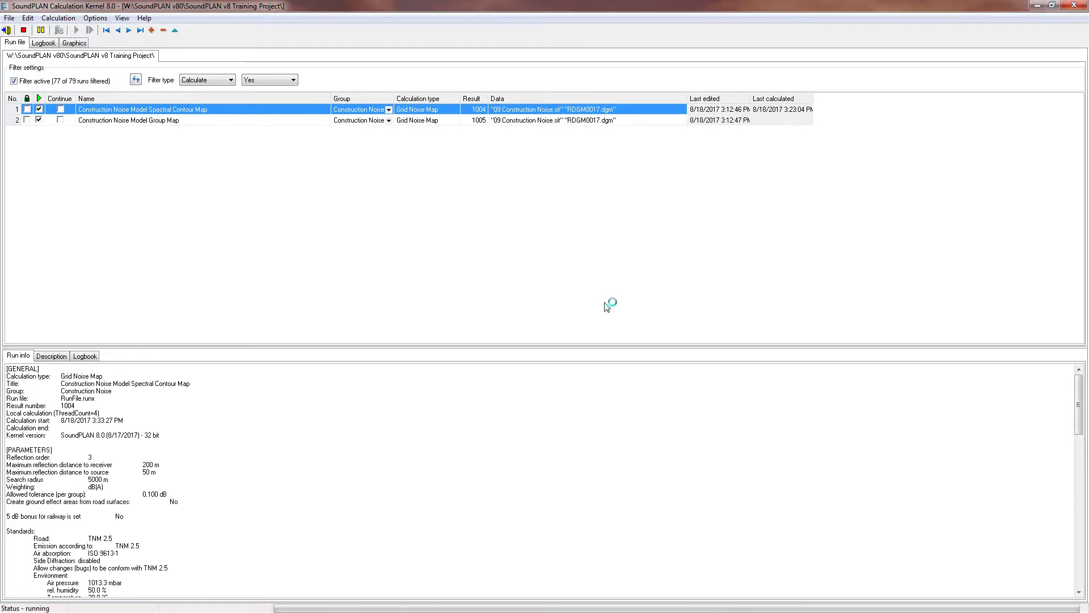
{"action": "left_click", "coordinate": [75, 43]}
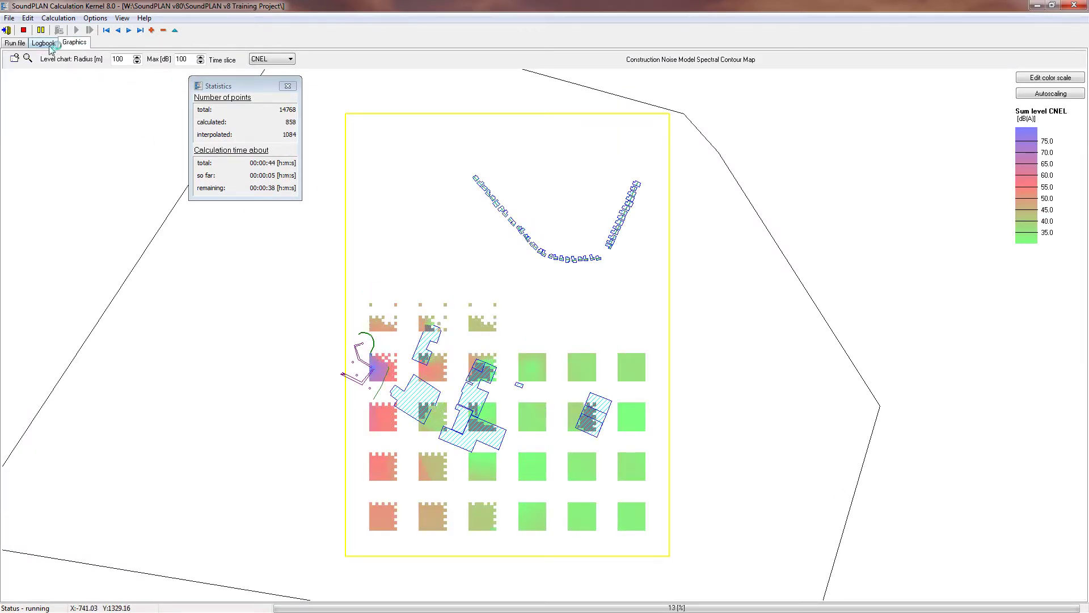
{"action": "left_click", "coordinate": [15, 43]}
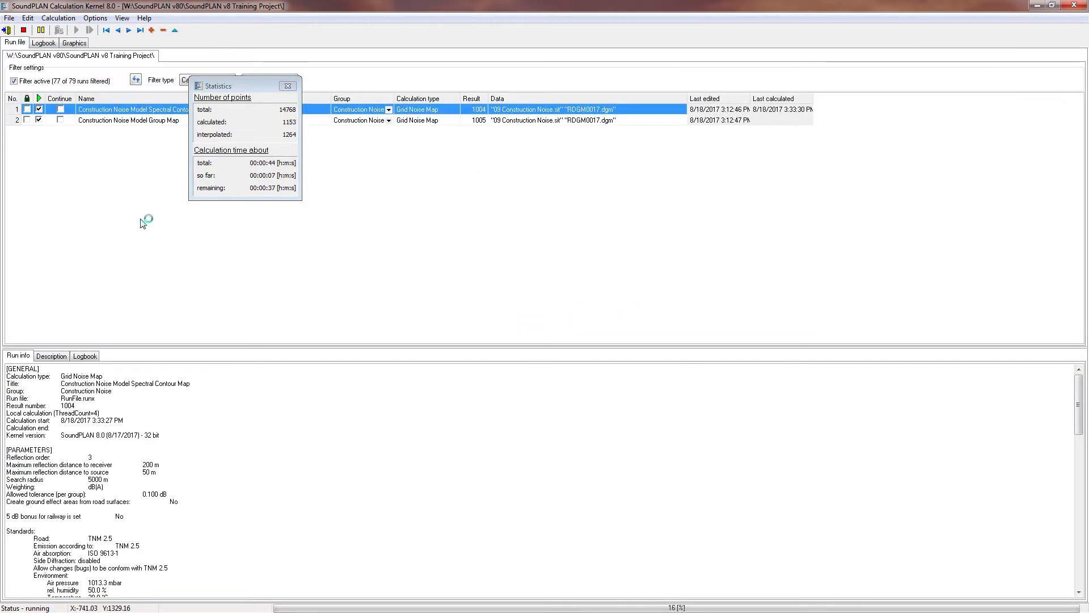
{"action": "left_click_drag", "start_coordinate": [261, 93], "coordinate": [83, 145]}
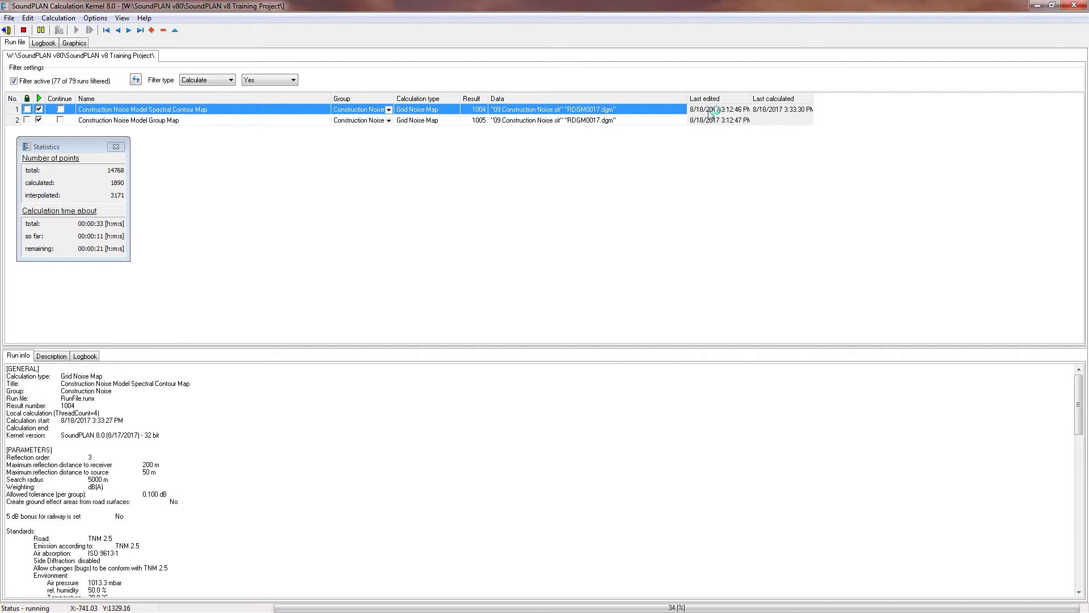
{"action": "left_click", "coordinate": [1036, 7]}
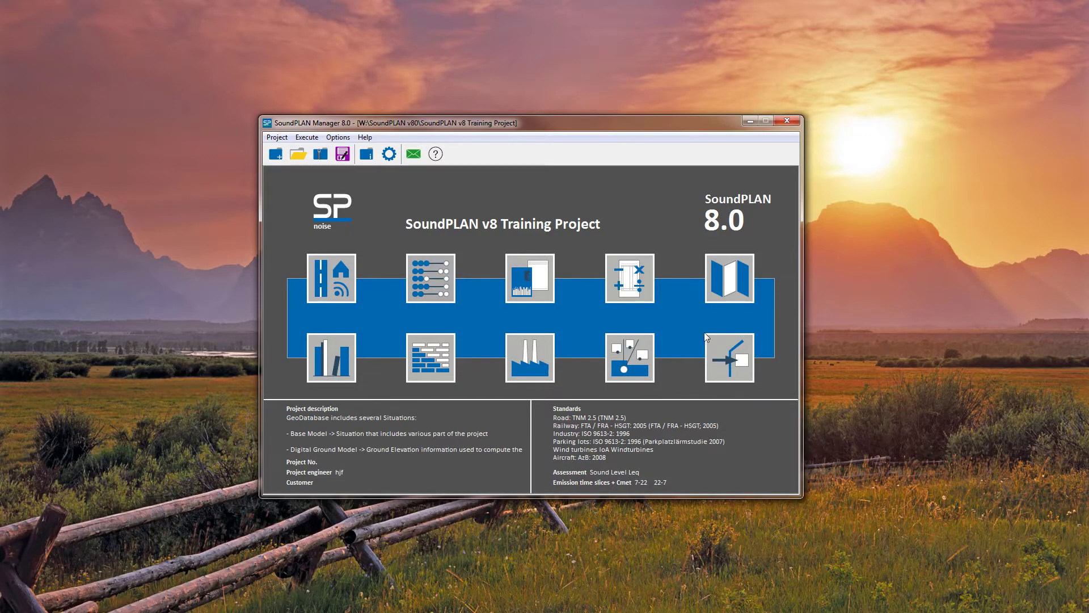
Step: Open the Map 61 sheet in Graphics and reload its map data
{"action": "left_click", "coordinate": [730, 278]}
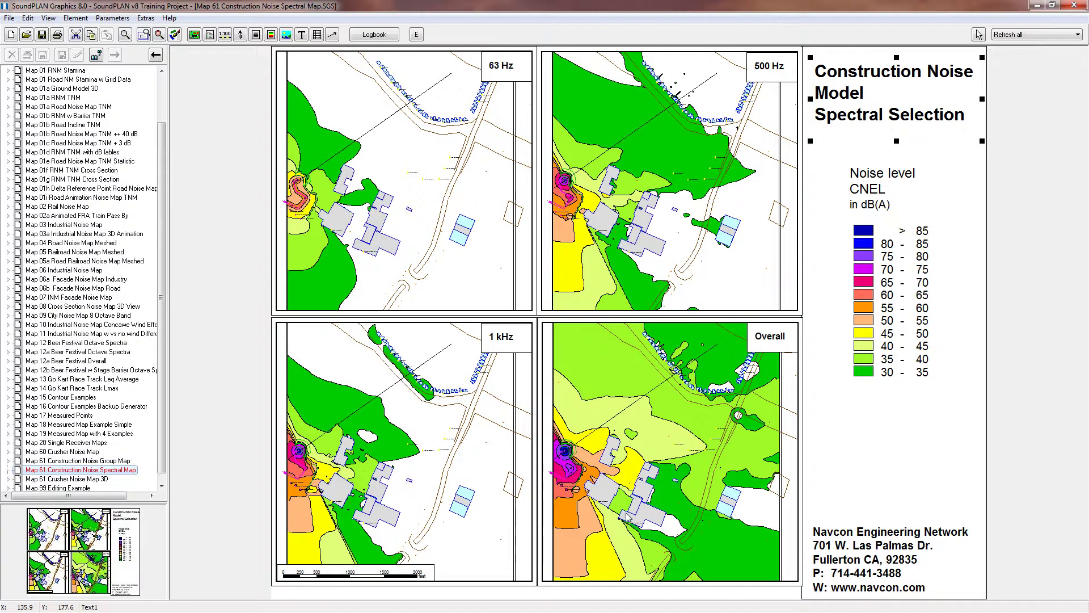
{"action": "left_click", "coordinate": [9, 18]}
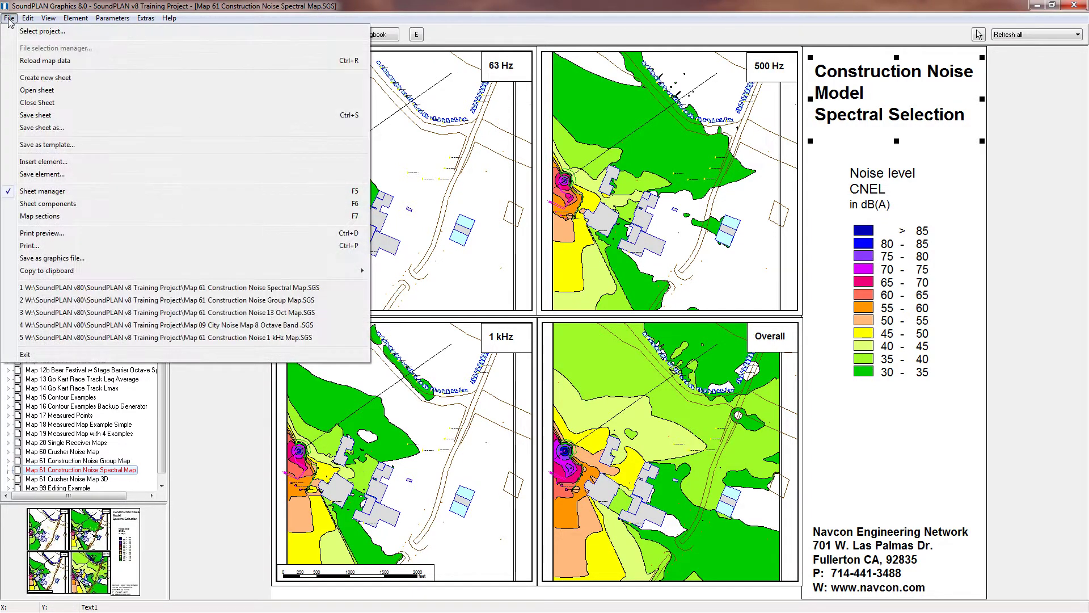
{"action": "left_click", "coordinate": [44, 60]}
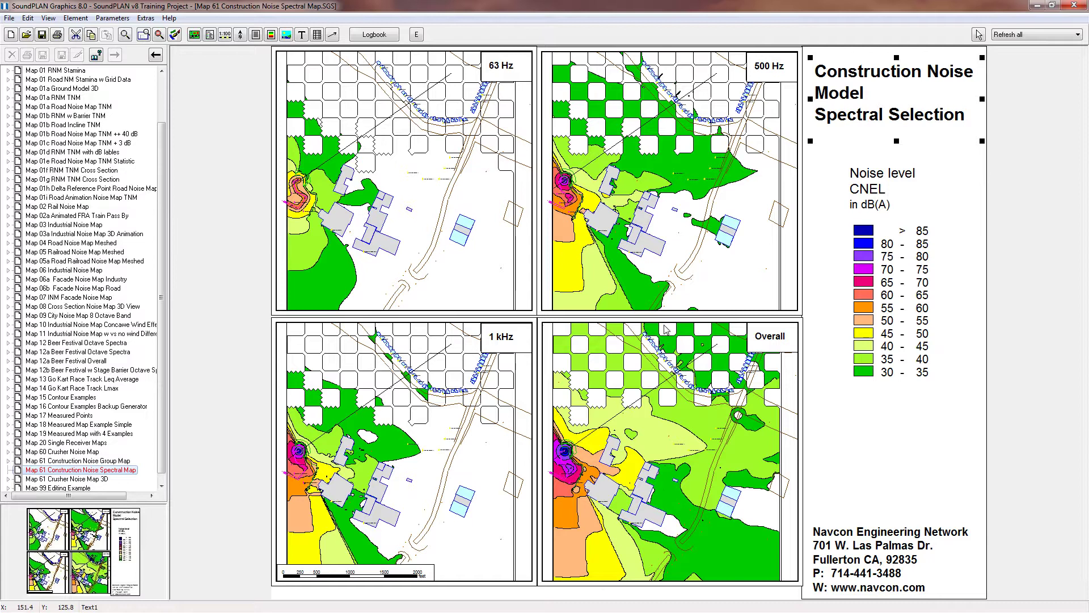
Step: For the 63 Hz panel, open the RRLK1004.res grid map settings in the file selection manager
{"action": "left_click", "coordinate": [400, 196]}
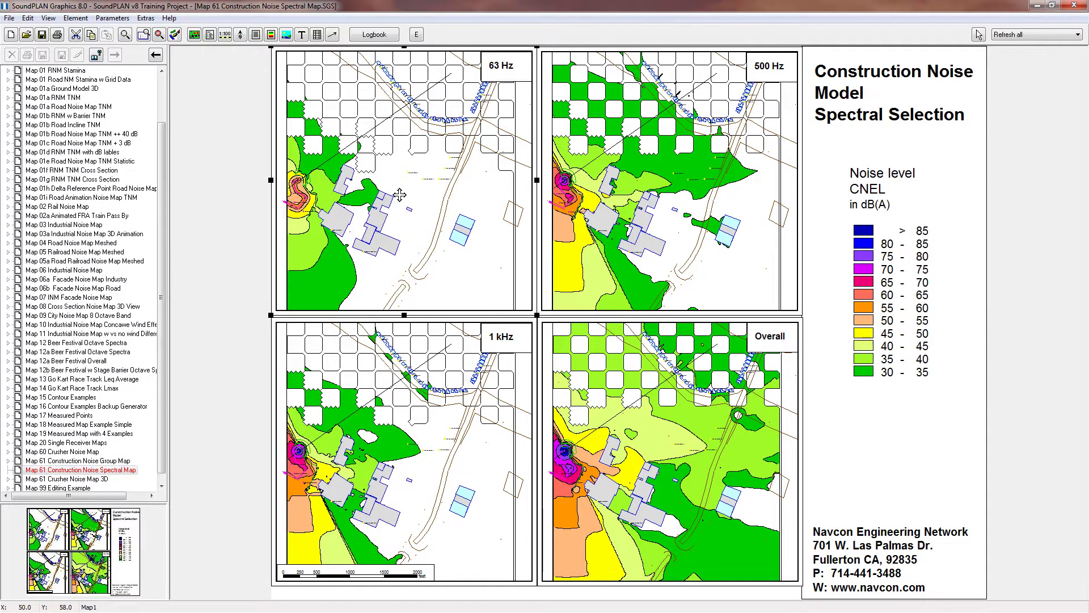
{"action": "right_click", "coordinate": [400, 195]}
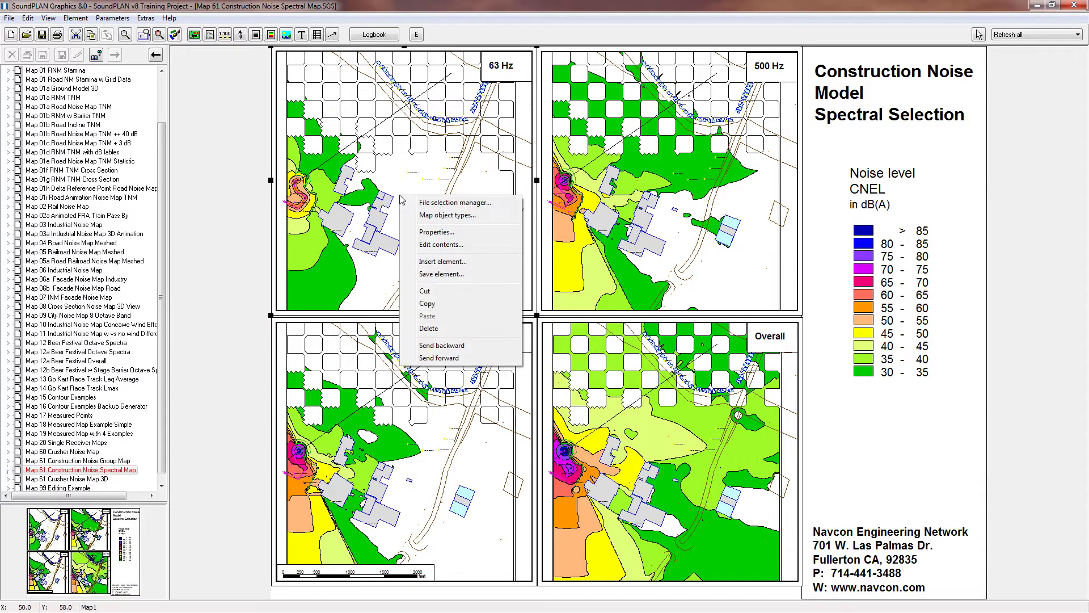
{"action": "left_click", "coordinate": [434, 205]}
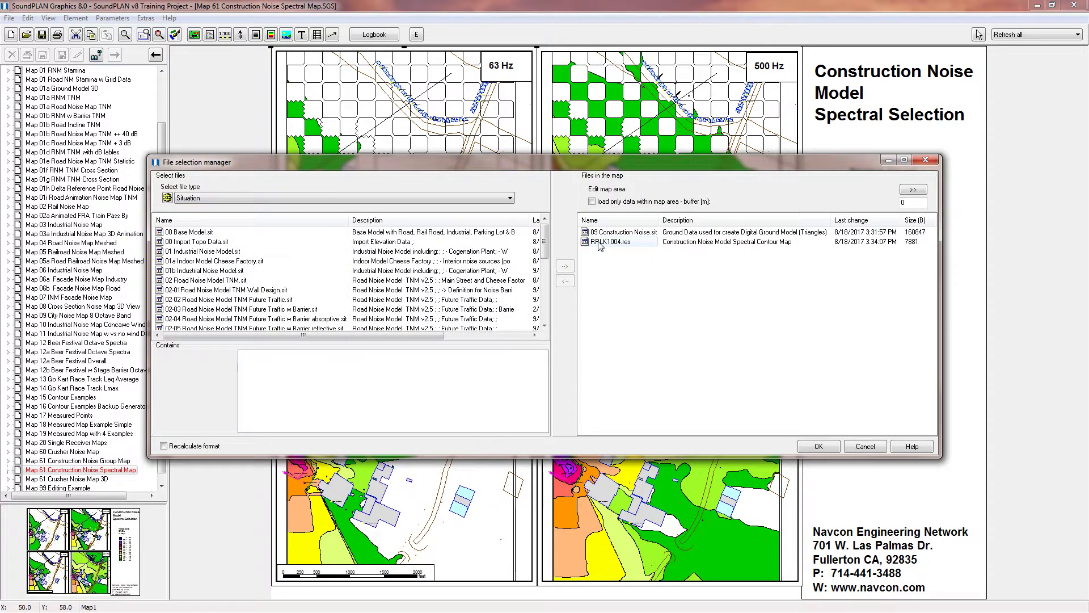
{"action": "left_click", "coordinate": [601, 242]}
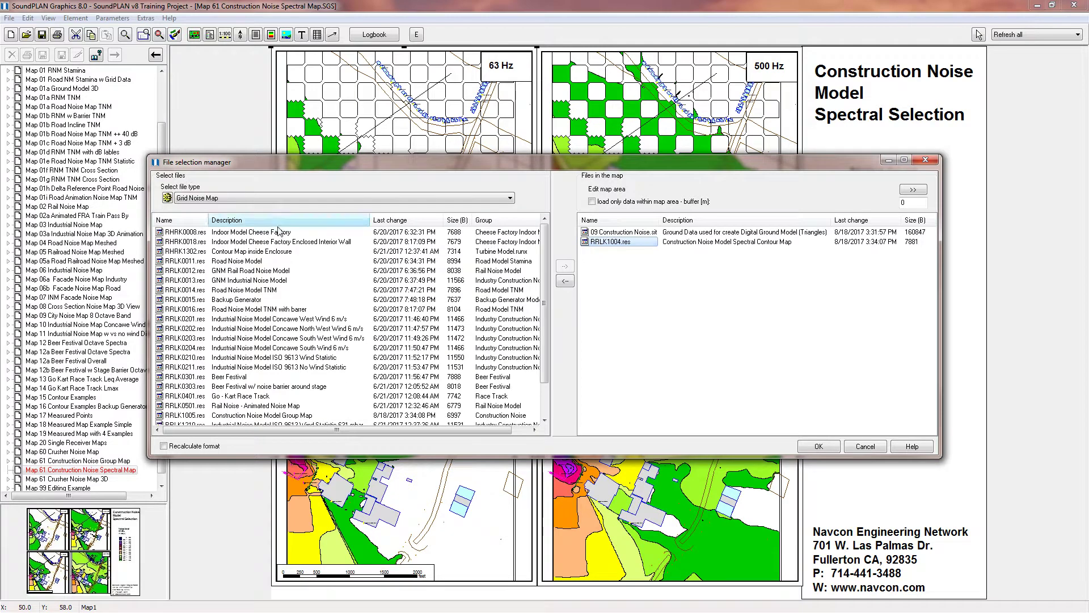
{"action": "double_click", "coordinate": [618, 242]}
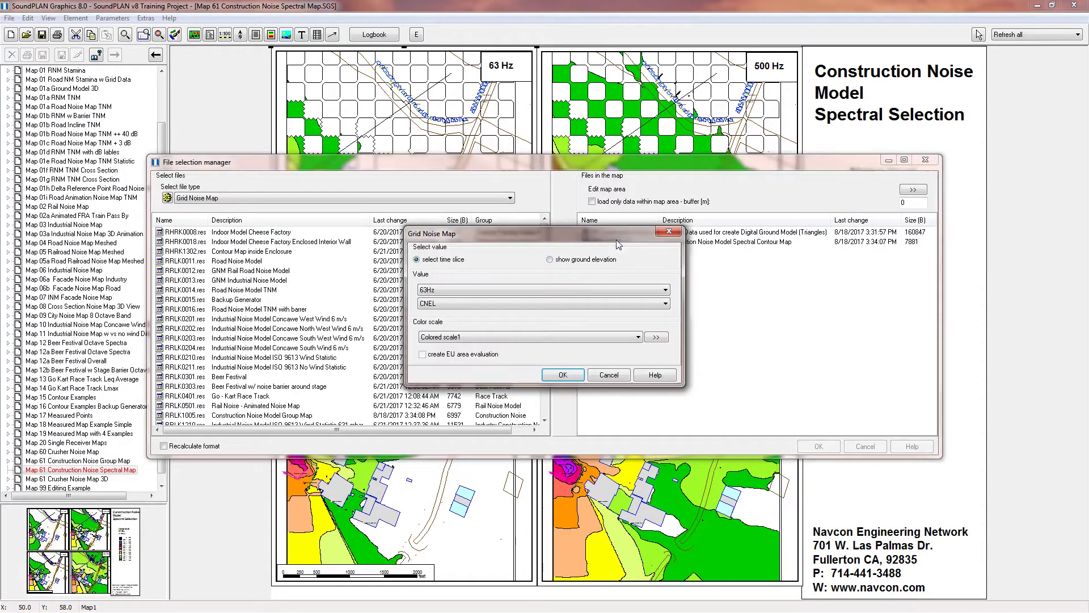
Step: Set the grid map to 63Hz with CNEL level type and apply it to redraw the panel
{"action": "left_click", "coordinate": [456, 294]}
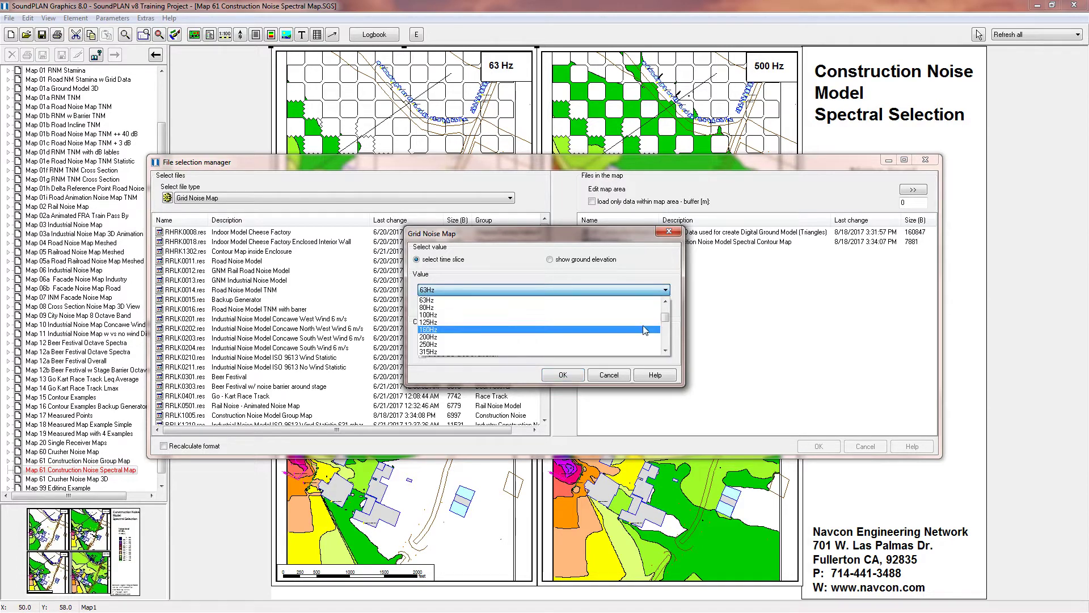
{"action": "scroll", "coordinate": [668, 321], "scroll_direction": "up", "scroll_amount": 2}
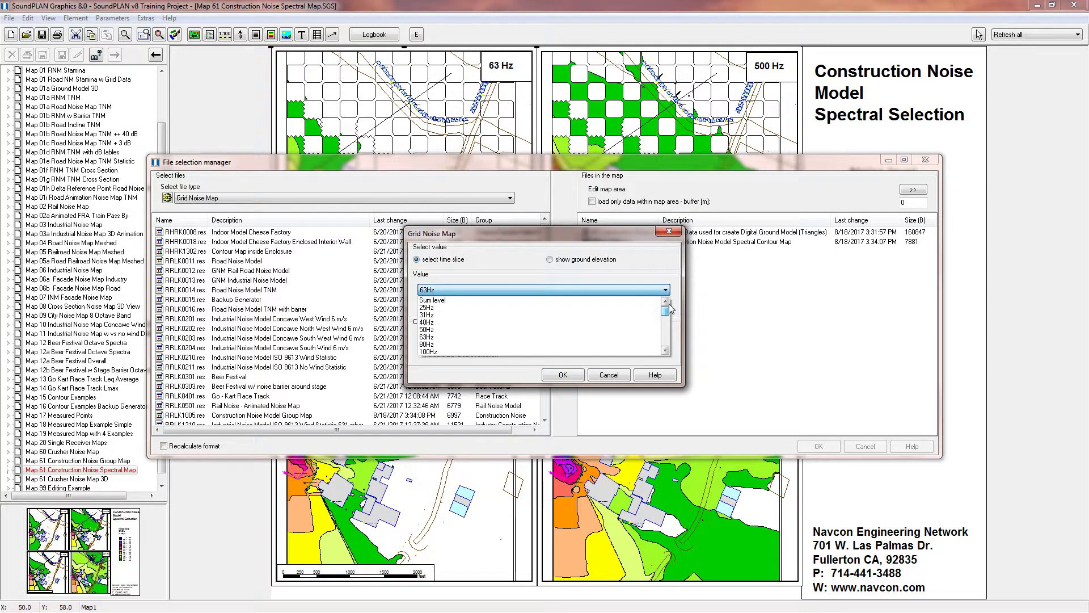
{"action": "scroll", "coordinate": [668, 315], "scroll_direction": "down", "scroll_amount": 2}
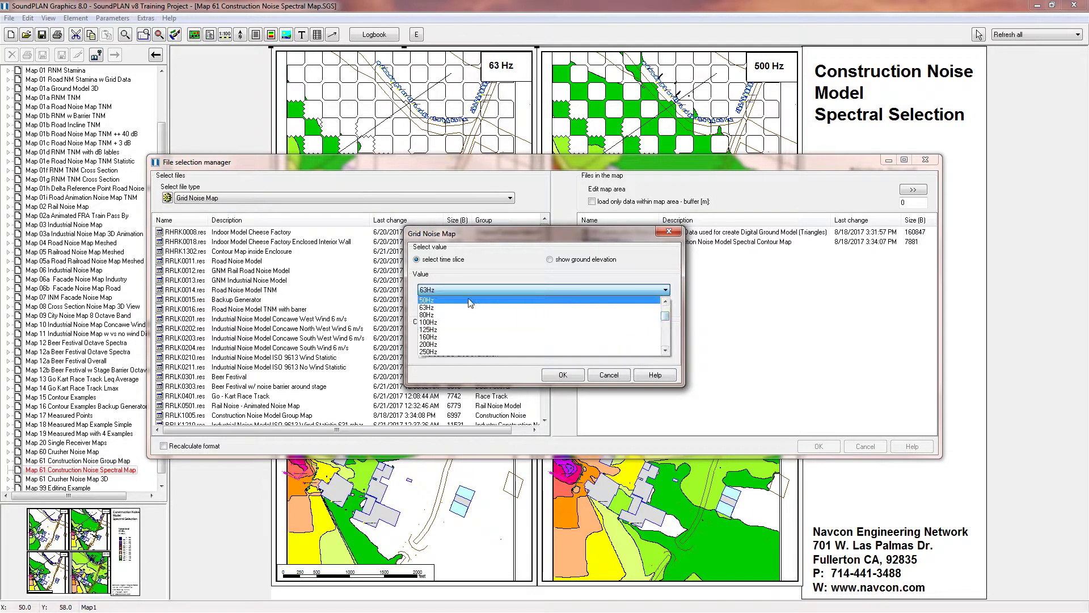
{"action": "left_click", "coordinate": [471, 307]}
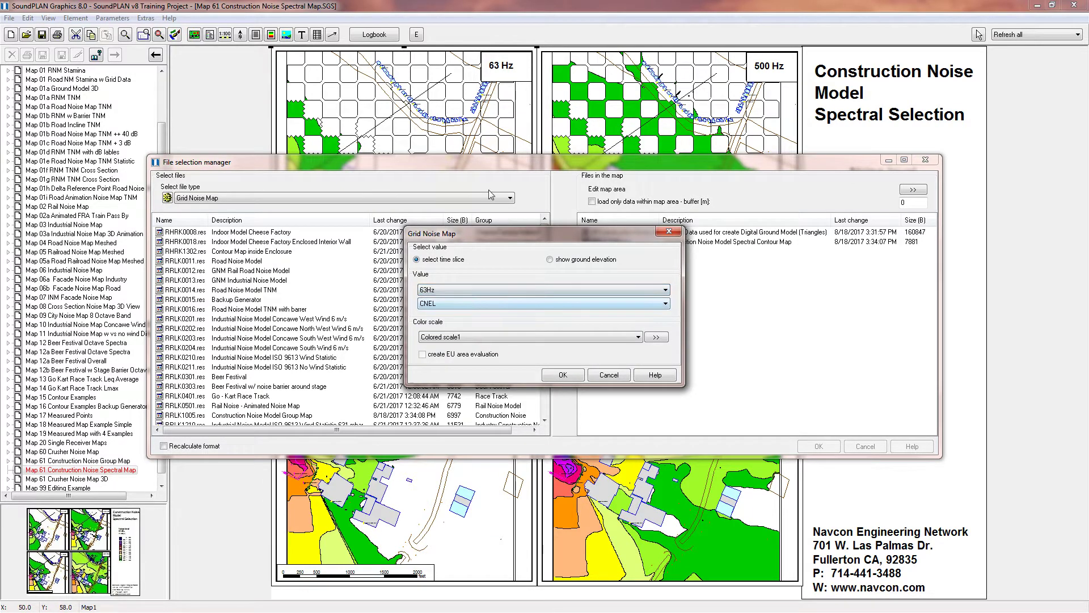
{"action": "left_click", "coordinate": [664, 305]}
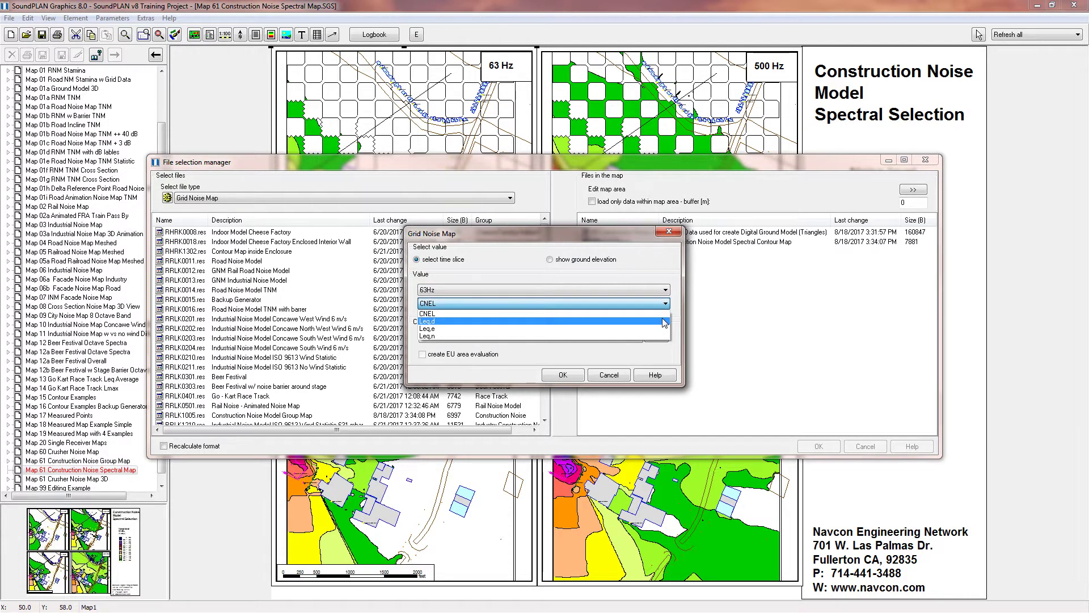
{"action": "left_click", "coordinate": [499, 306]}
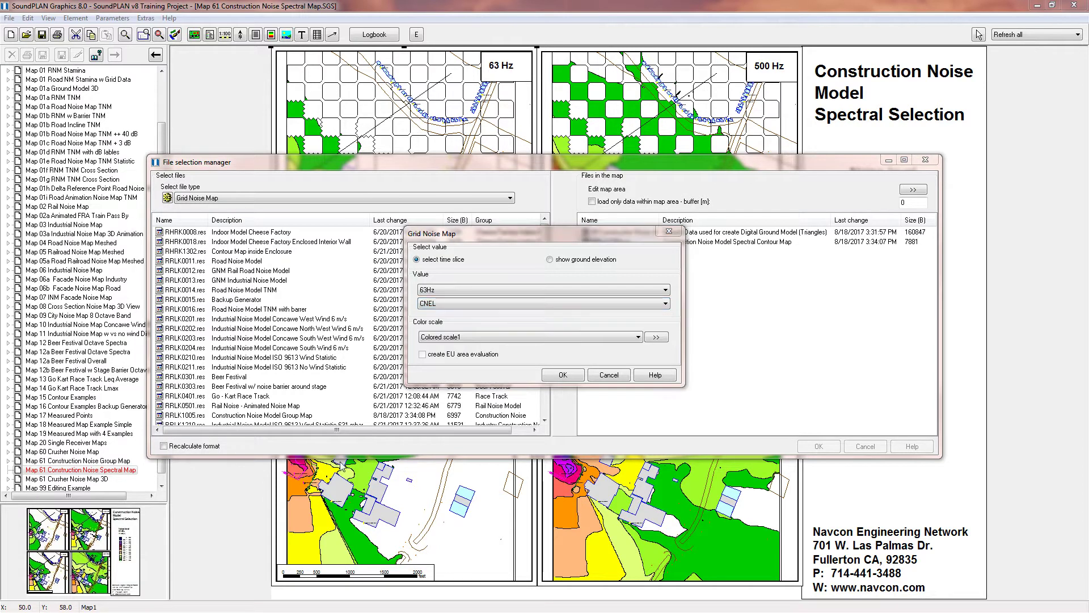
{"action": "left_click", "coordinate": [499, 305]}
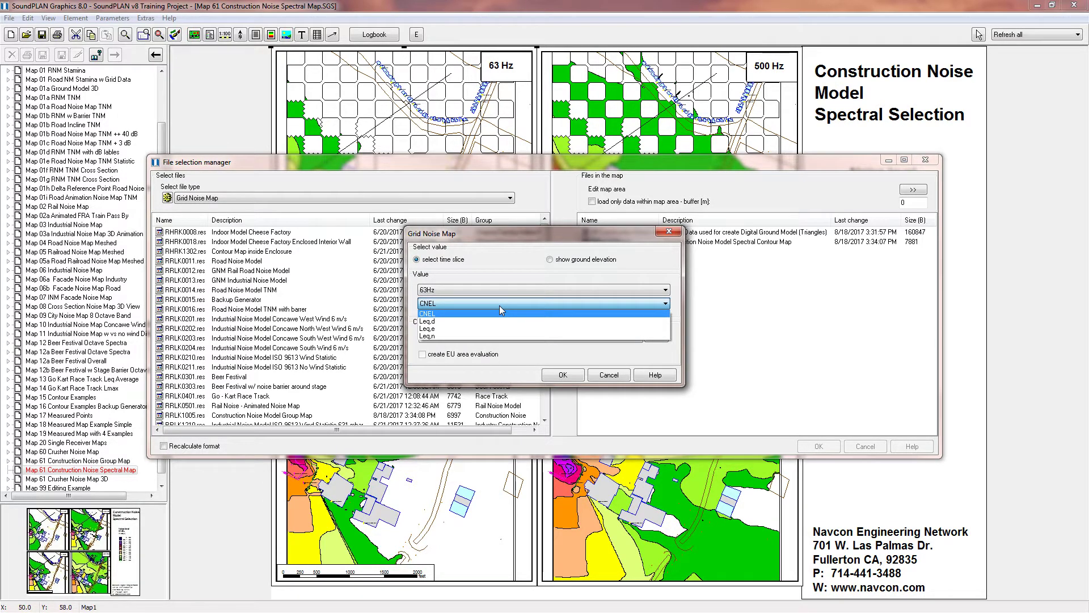
{"action": "left_click", "coordinate": [499, 305]}
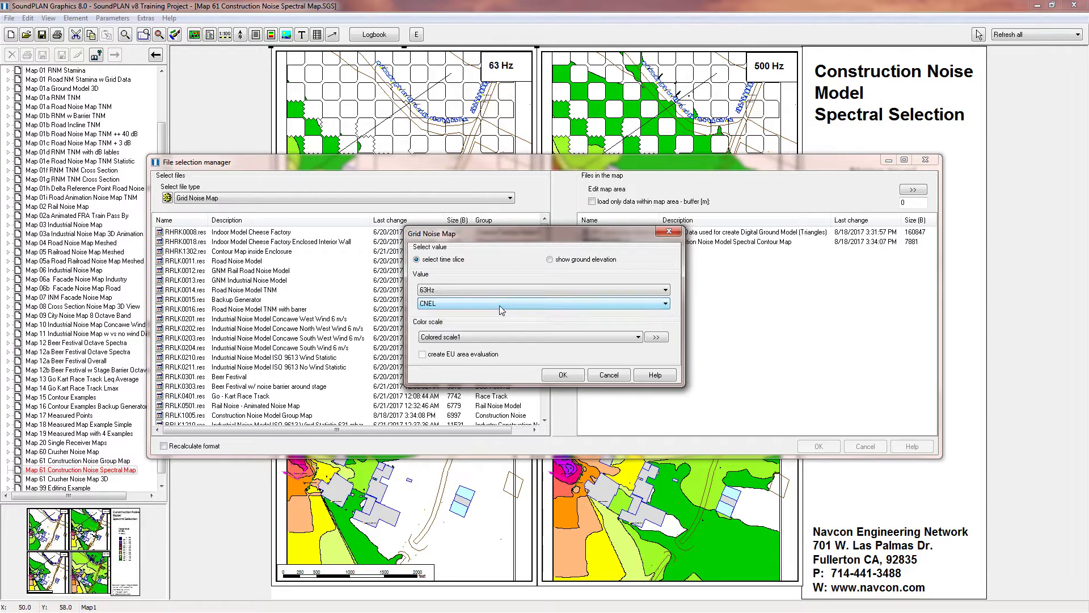
{"action": "left_click", "coordinate": [571, 378]}
{"action": "left_click", "coordinate": [819, 446]}
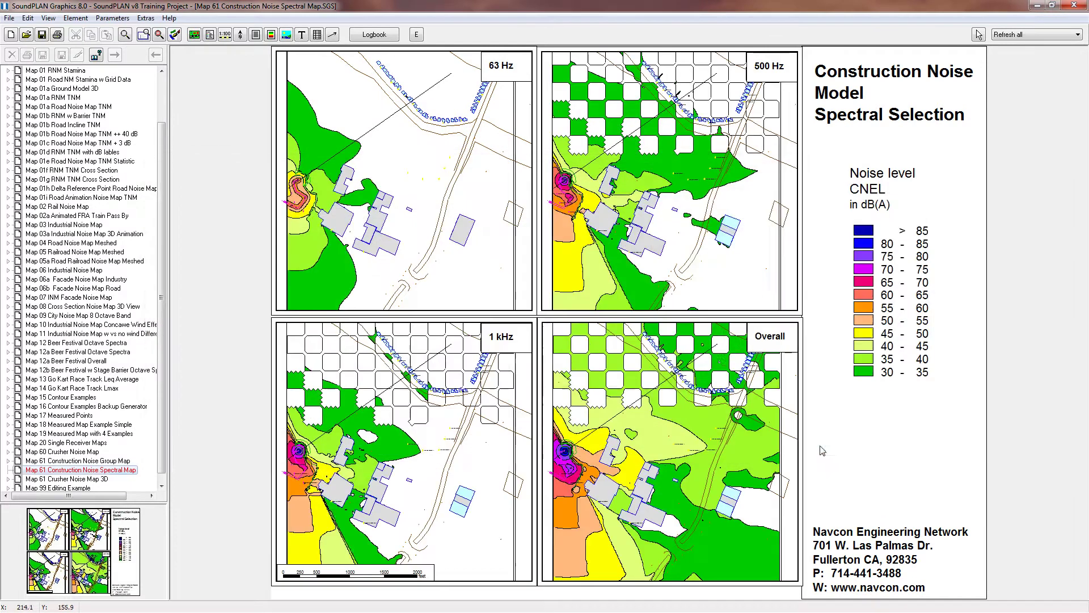
Step: Reload the map data for all panels and select the Overall, 500 Hz and 1 kHz panels
{"action": "left_click", "coordinate": [9, 19]}
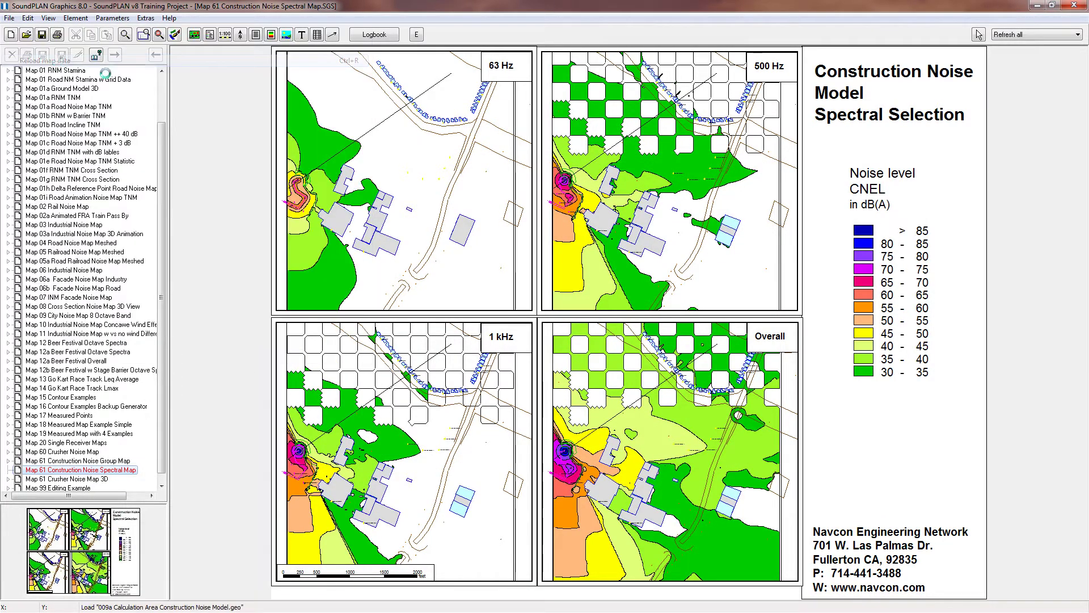
{"action": "left_click", "coordinate": [59, 61]}
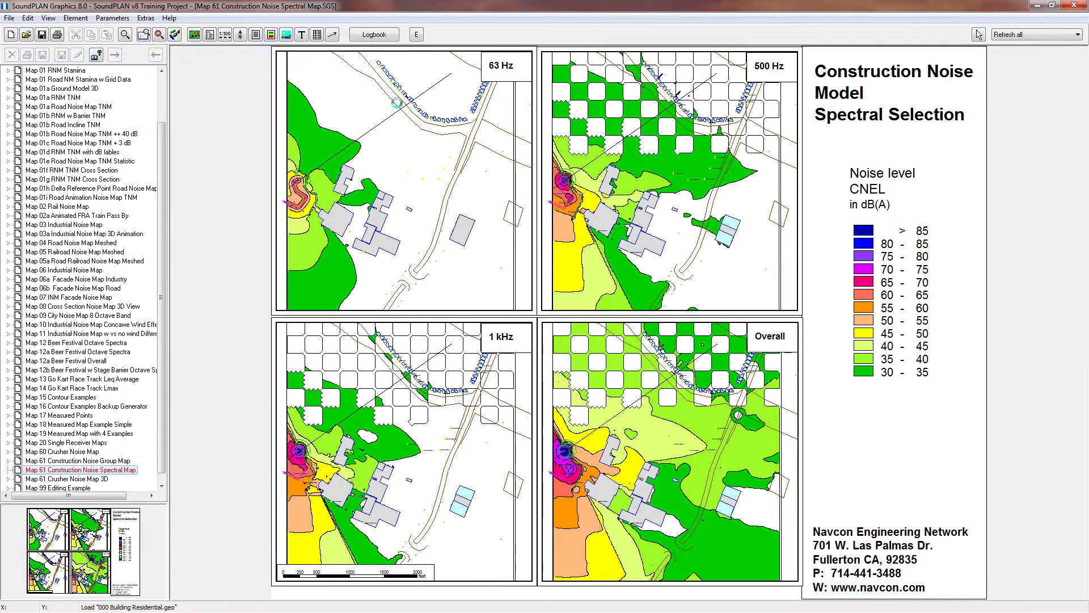
{"action": "left_click", "coordinate": [702, 416]}
{"action": "left_click", "coordinate": [737, 109]}
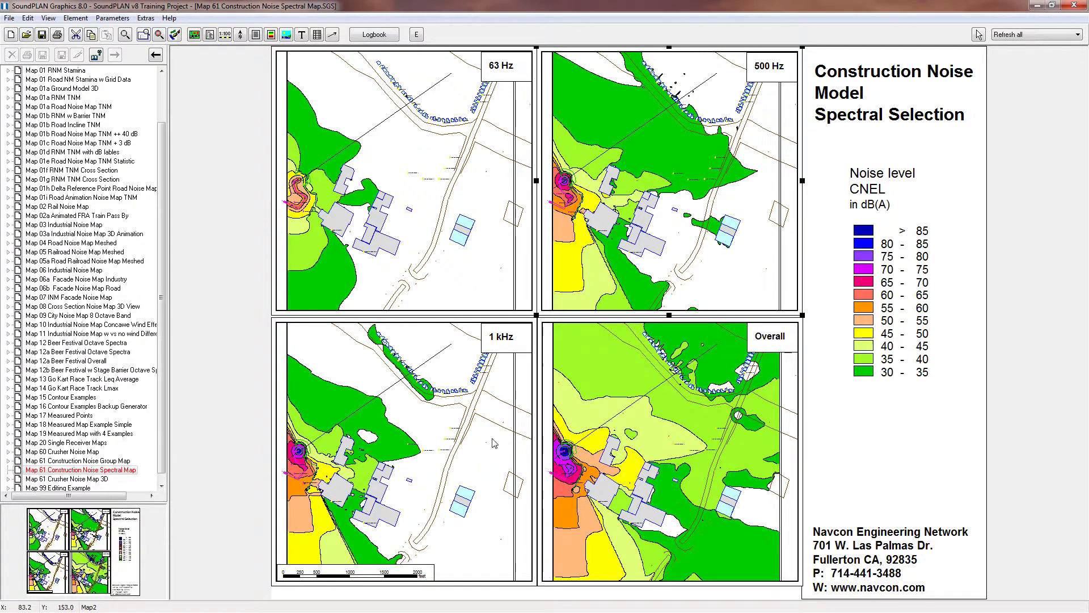
{"action": "left_click", "coordinate": [530, 433]}
{"action": "left_click", "coordinate": [696, 420]}
Step: Review the Overall panel's RRLK1004.res settings (Sum level, CNEL) and close without changes
{"action": "right_click", "coordinate": [698, 423]}
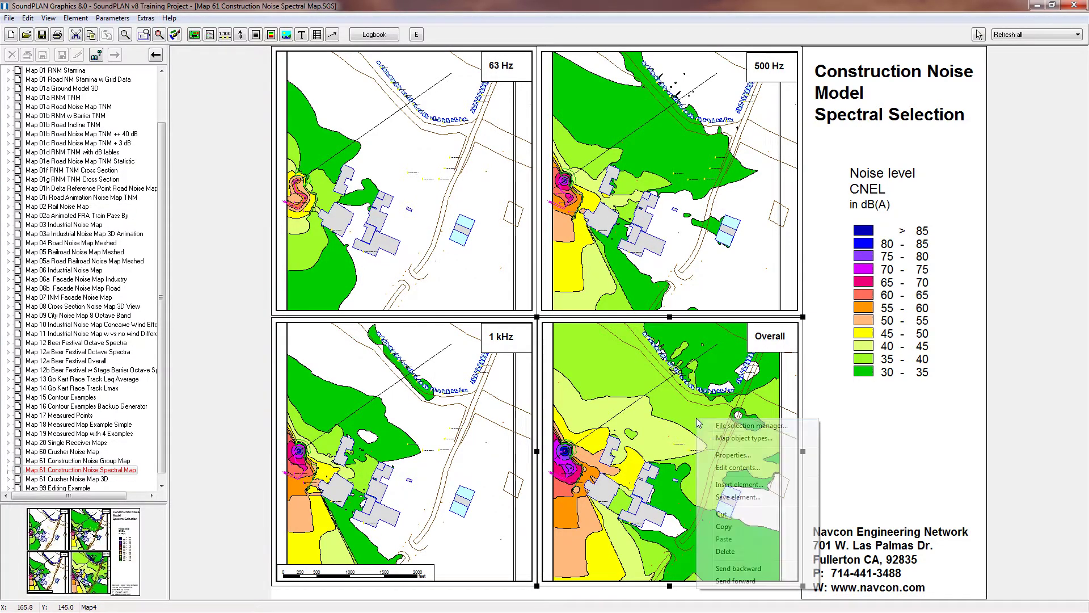
{"action": "left_click", "coordinate": [730, 425]}
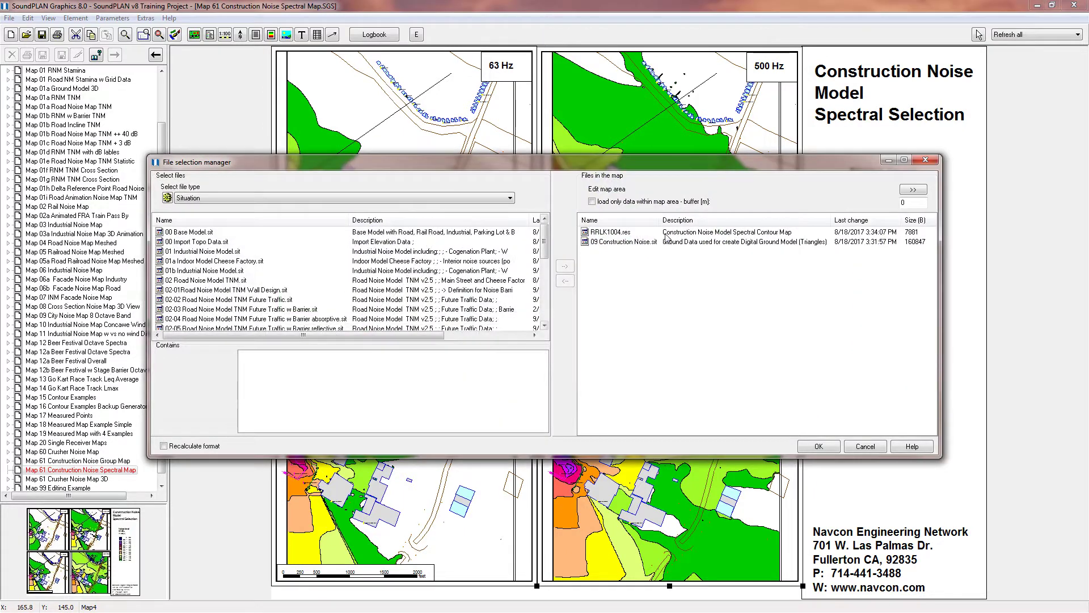
{"action": "double_click", "coordinate": [610, 232]}
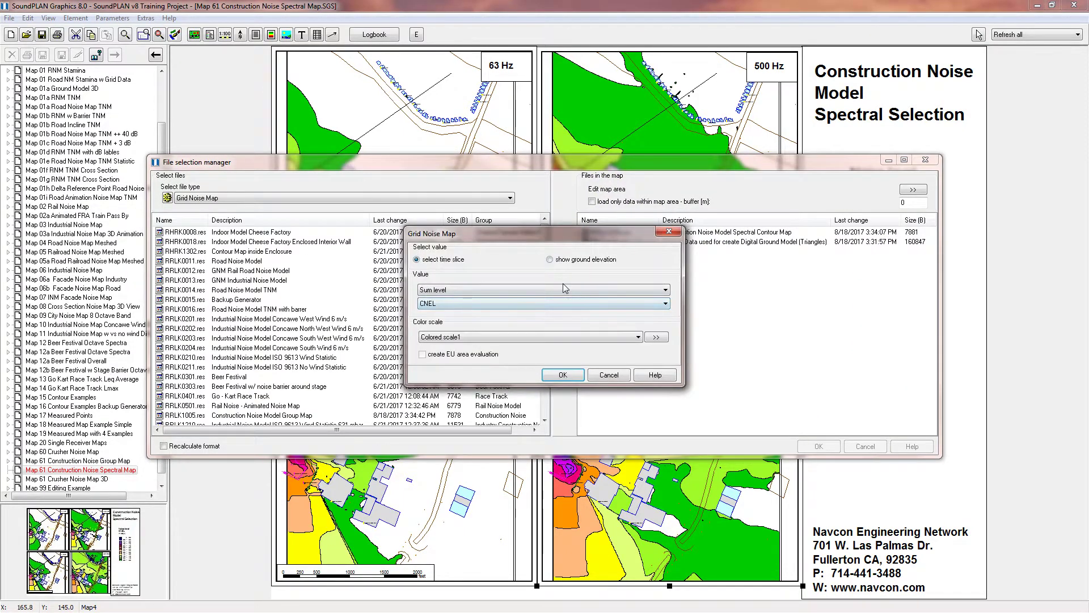
{"action": "left_click", "coordinate": [565, 289]}
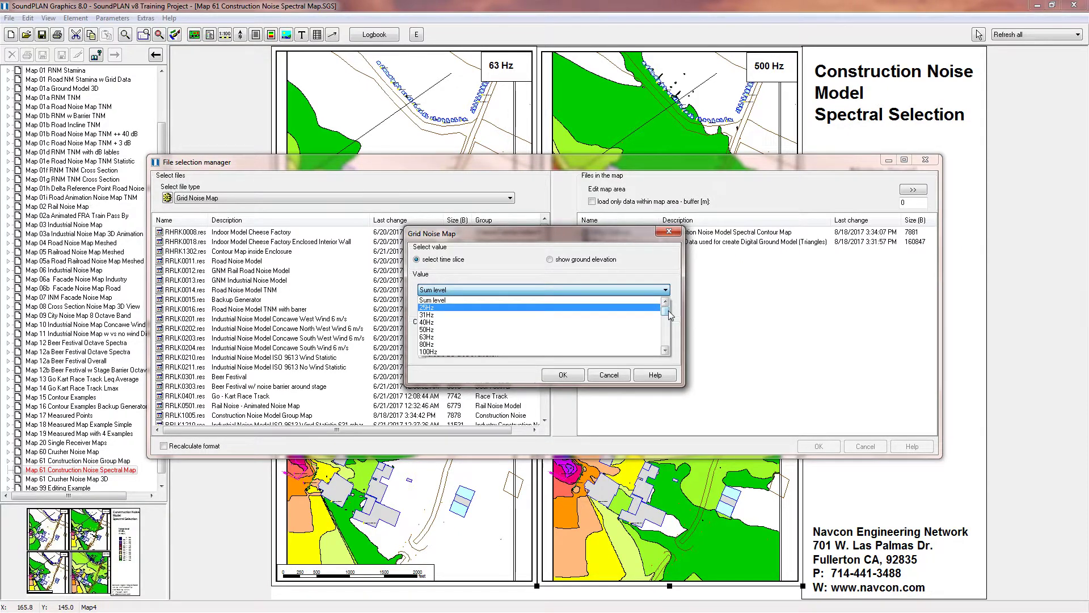
{"action": "left_click_drag", "start_coordinate": [667, 311], "coordinate": [602, 378]}
{"action": "left_click", "coordinate": [604, 378]}
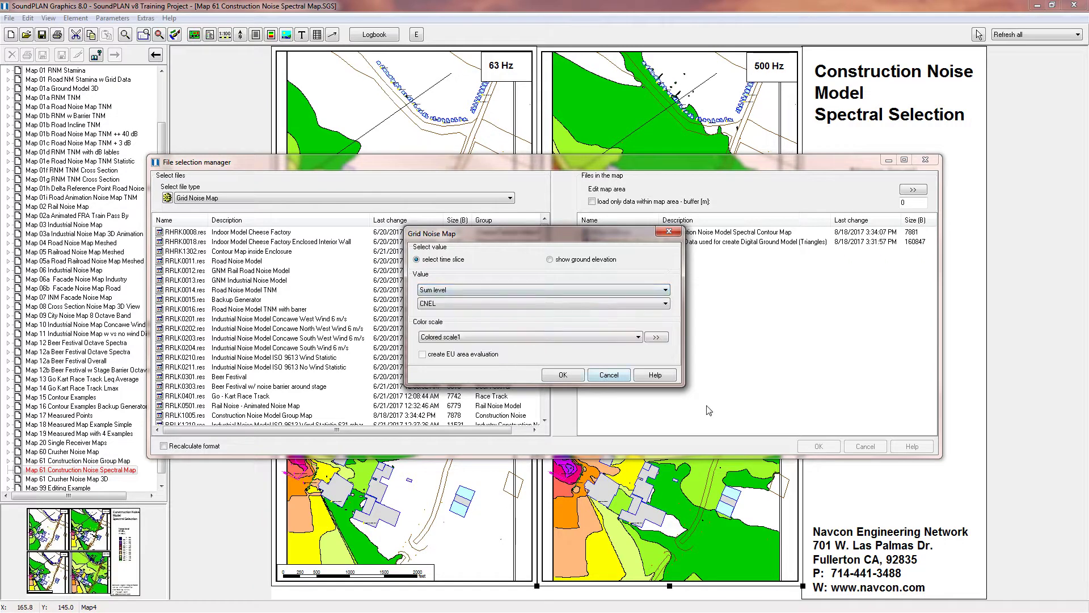
{"action": "left_click", "coordinate": [609, 375]}
{"action": "left_click", "coordinate": [818, 446]}
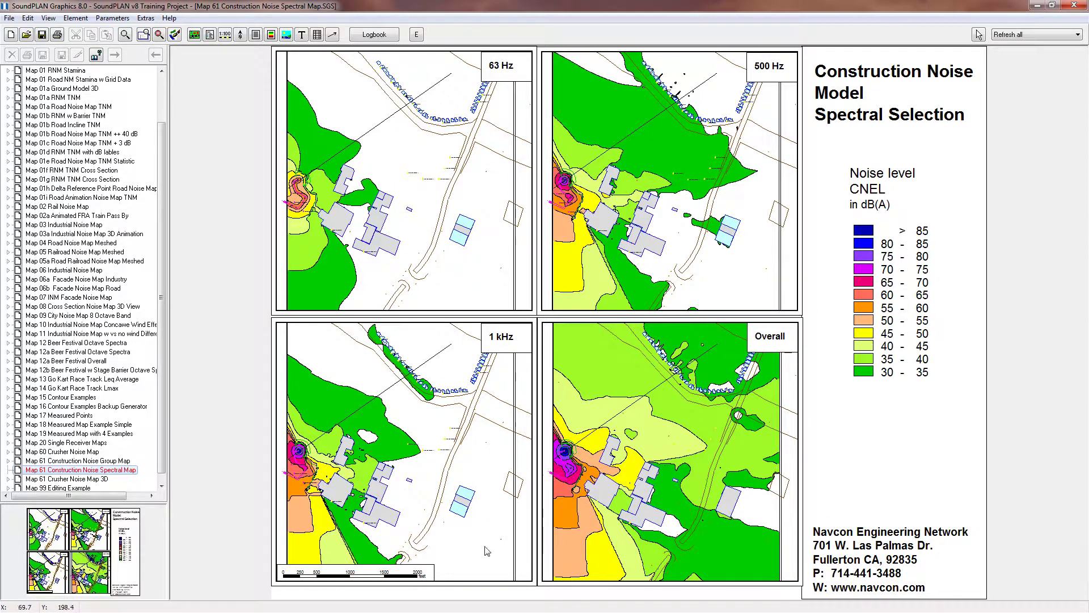
Step: Select 'Map 61 Construction Noise Group Map' in the map tree
{"action": "left_click", "coordinate": [92, 461]}
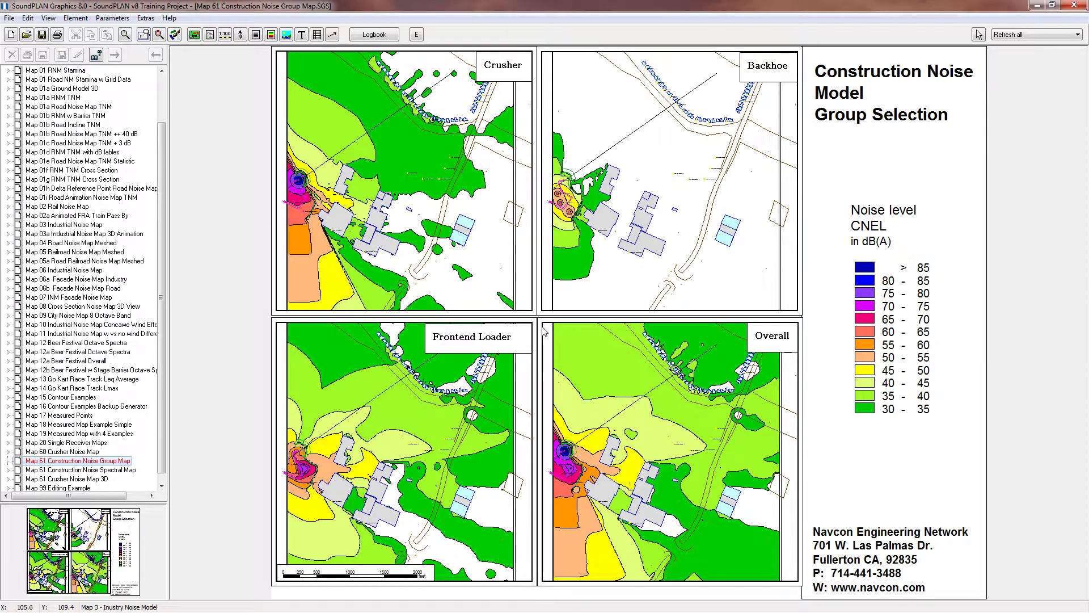
Step: Select the Backhoe, Frontend Loader and Overall map panels in turn
{"action": "left_click", "coordinate": [543, 310]}
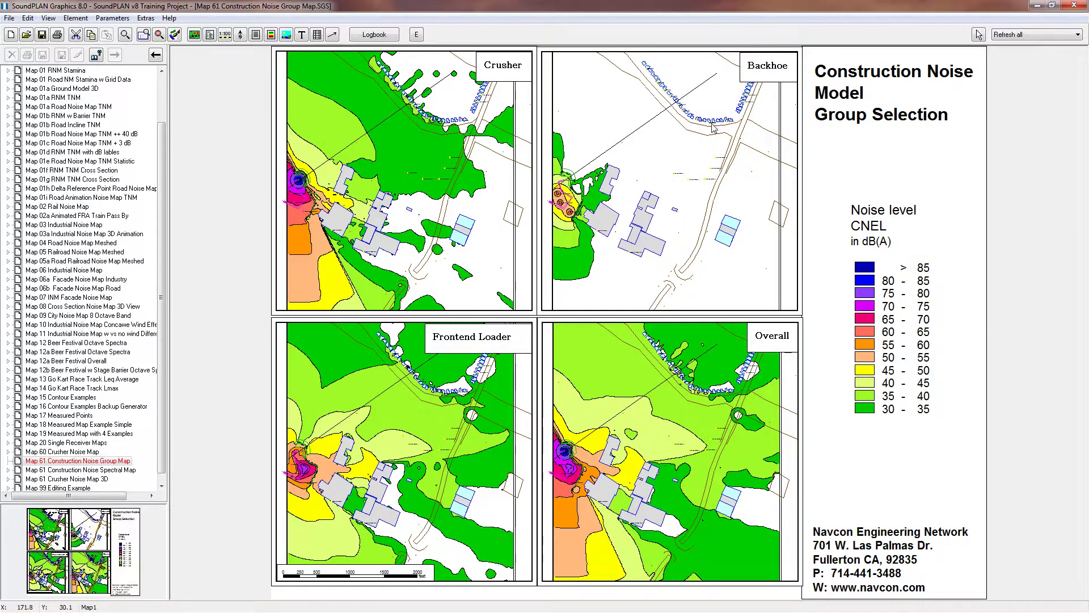
{"action": "left_click", "coordinate": [415, 435]}
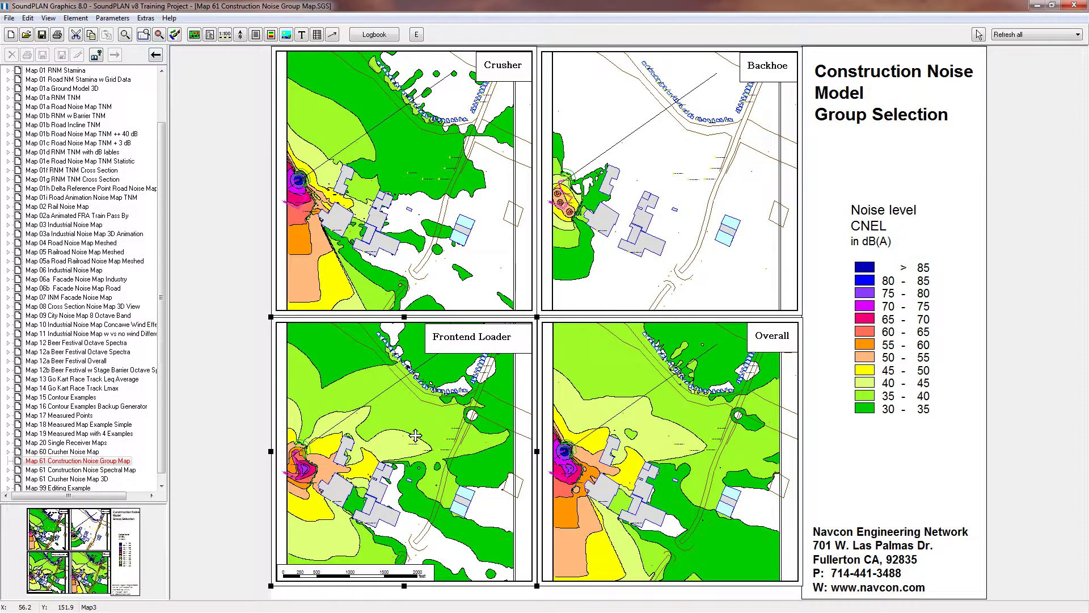
{"action": "left_click", "coordinate": [660, 368]}
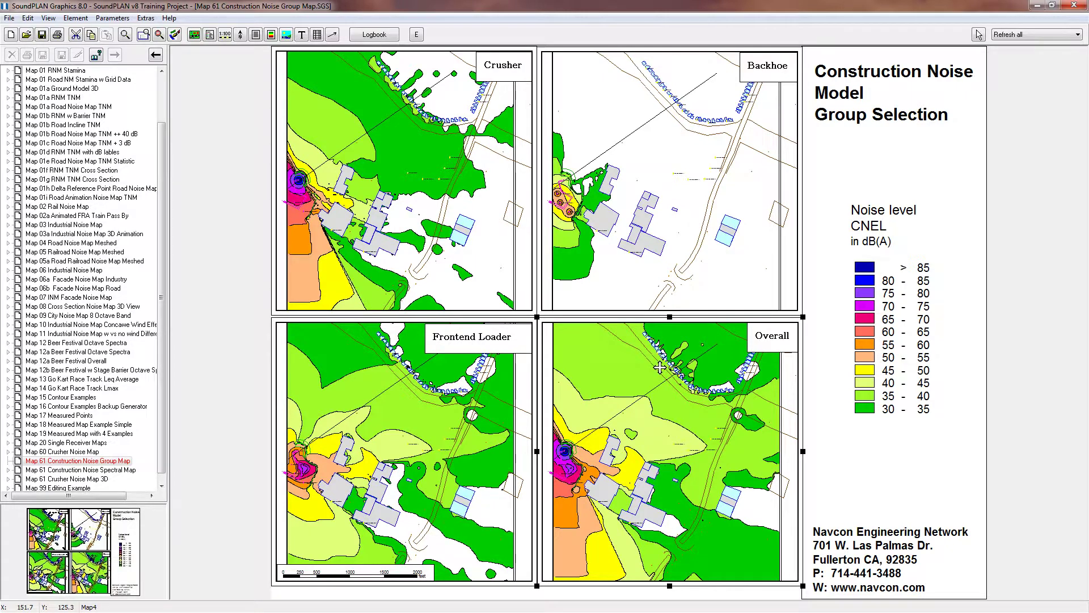
{"action": "right_click", "coordinate": [660, 367]}
{"action": "left_click", "coordinate": [678, 376]}
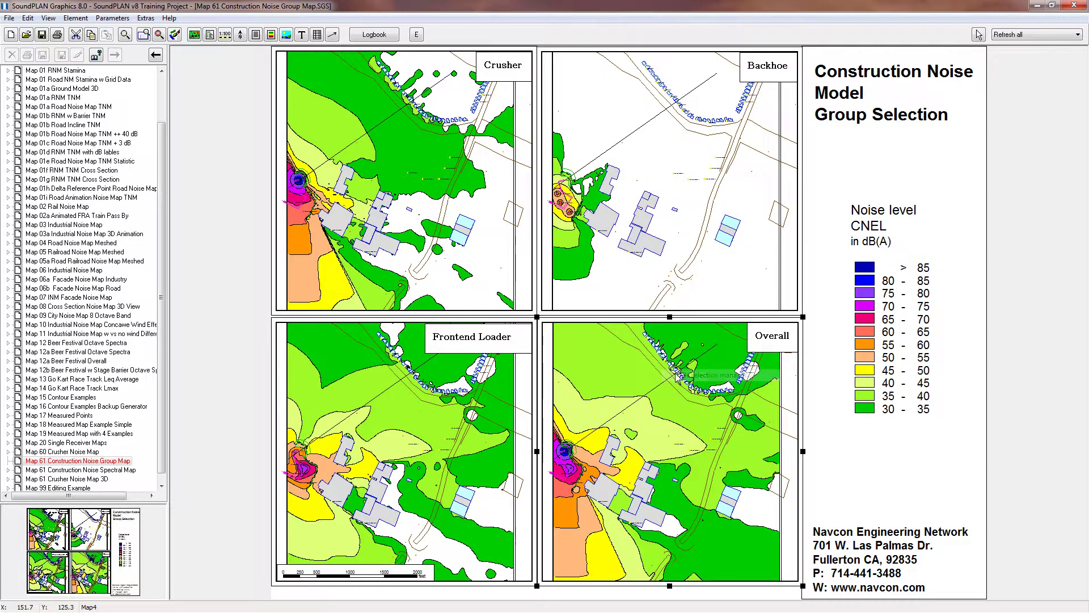
{"action": "left_click", "coordinate": [612, 241]}
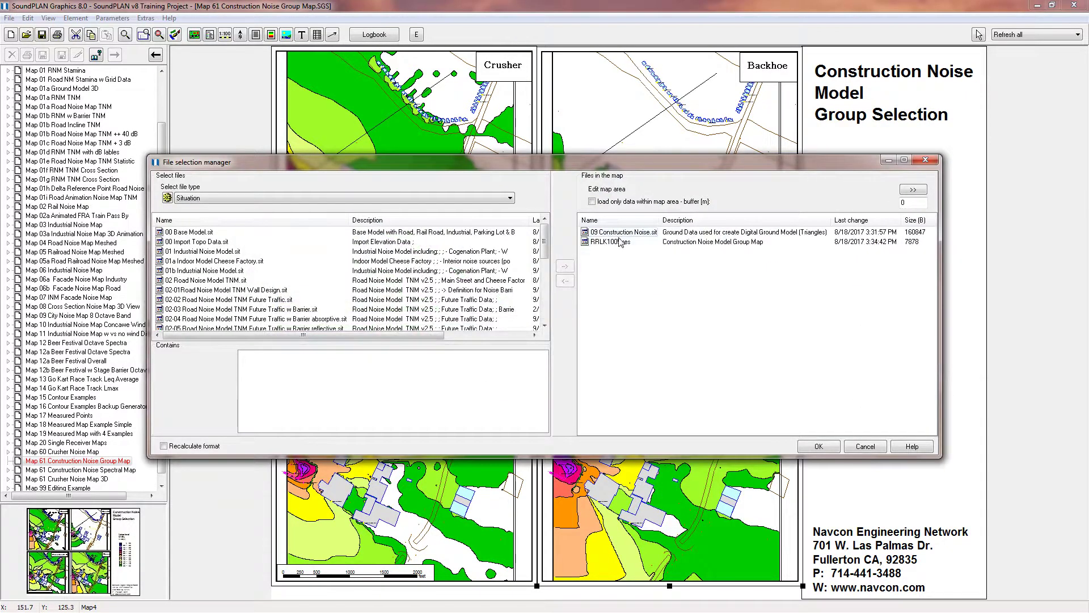
{"action": "double_click", "coordinate": [614, 242]}
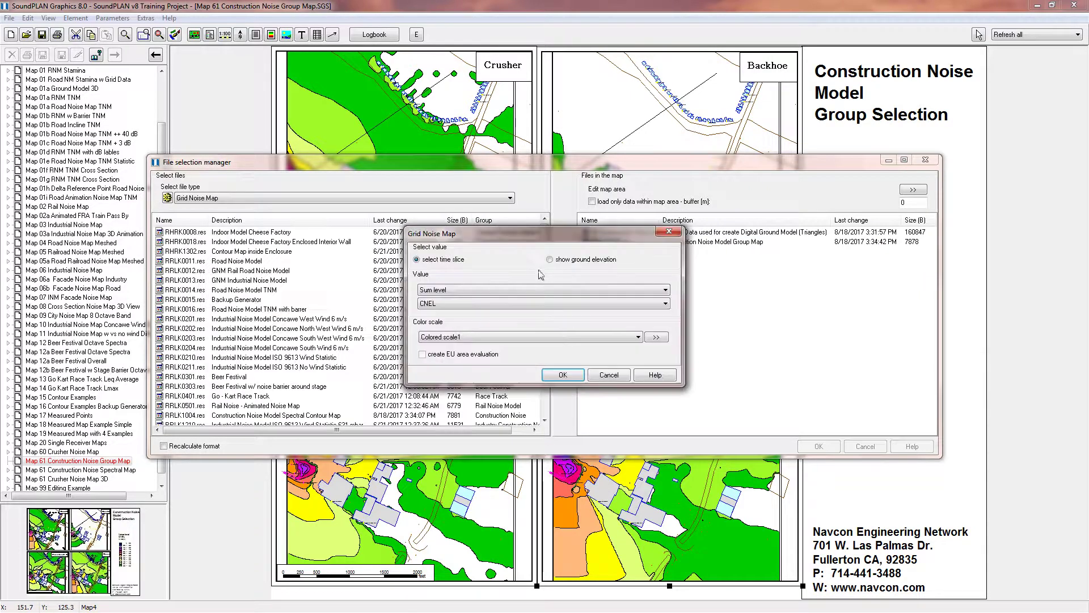
{"action": "left_click", "coordinate": [492, 290]}
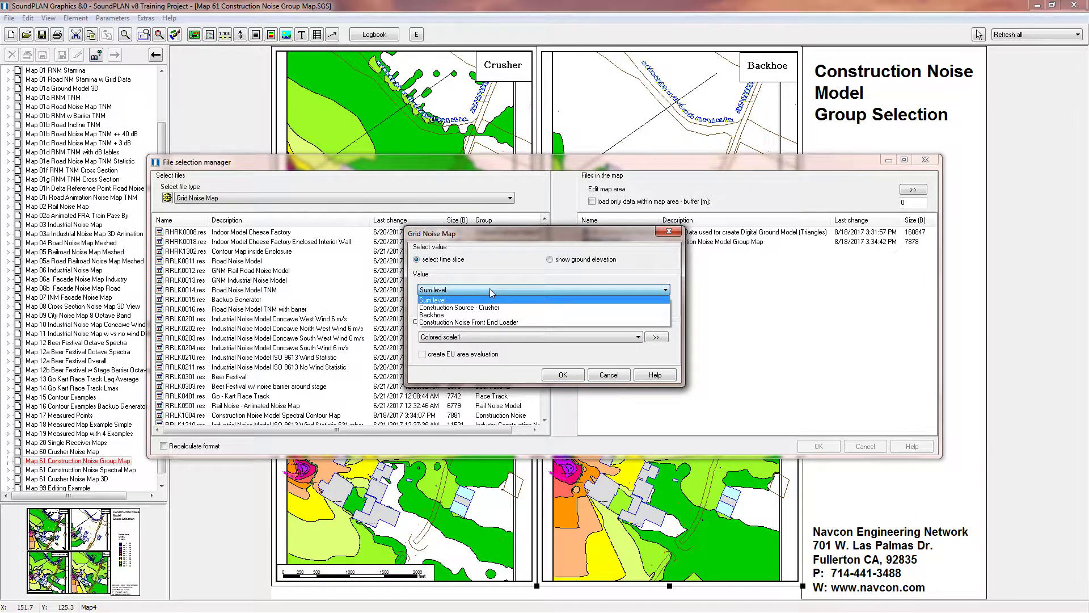
{"action": "left_click", "coordinate": [596, 375]}
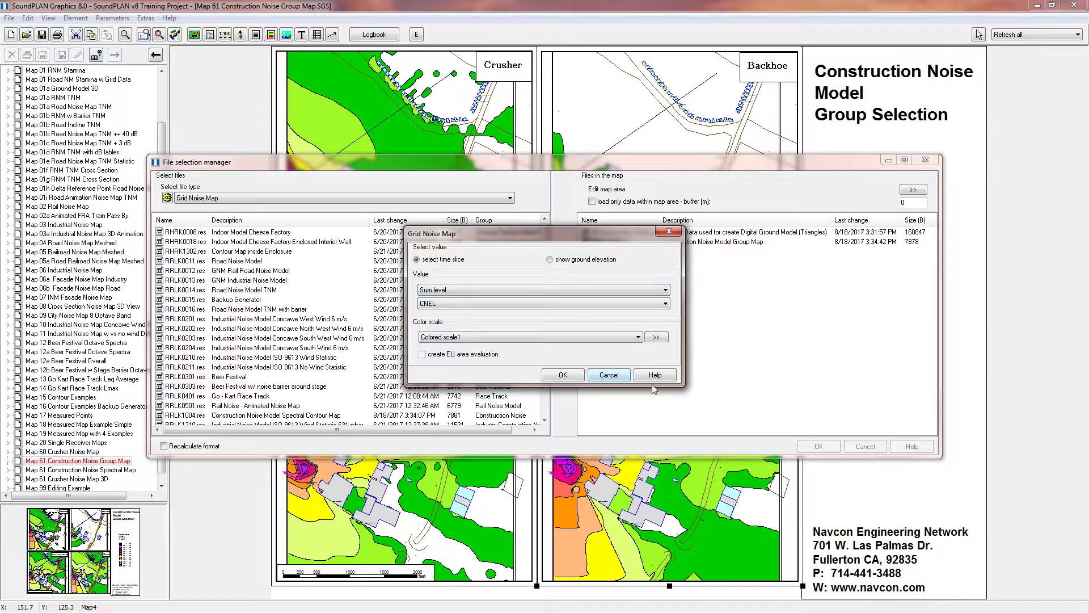
{"action": "left_click", "coordinate": [611, 376]}
{"action": "key", "text": "Return"}
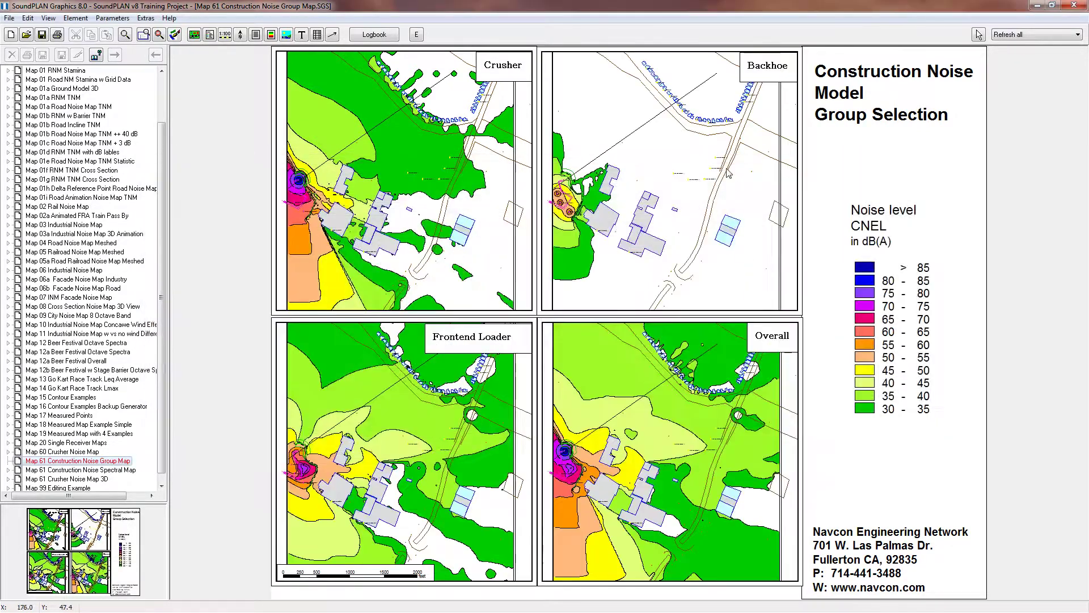
{"action": "left_click", "coordinate": [428, 147]}
{"action": "right_click", "coordinate": [428, 148]}
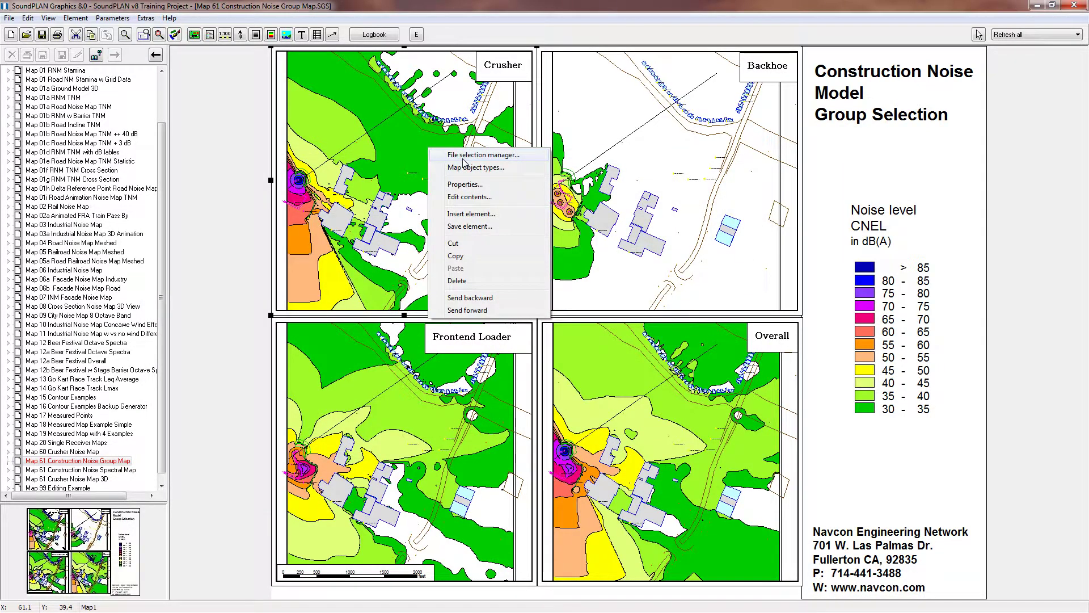
{"action": "left_click", "coordinate": [475, 205]}
{"action": "double_click", "coordinate": [618, 241]}
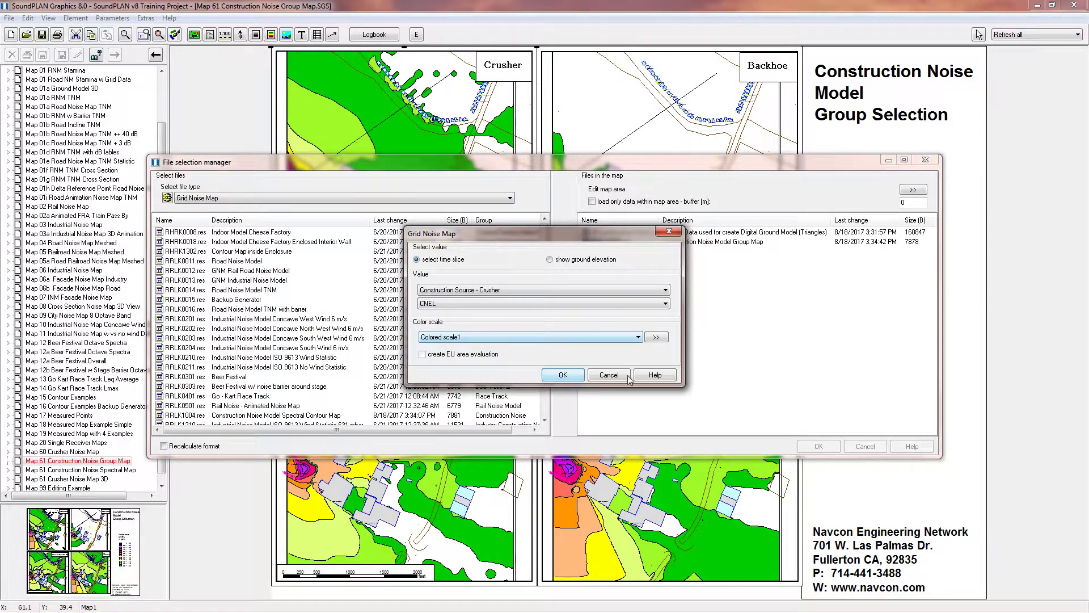
{"action": "left_click", "coordinate": [610, 375]}
{"action": "left_click", "coordinate": [864, 447]}
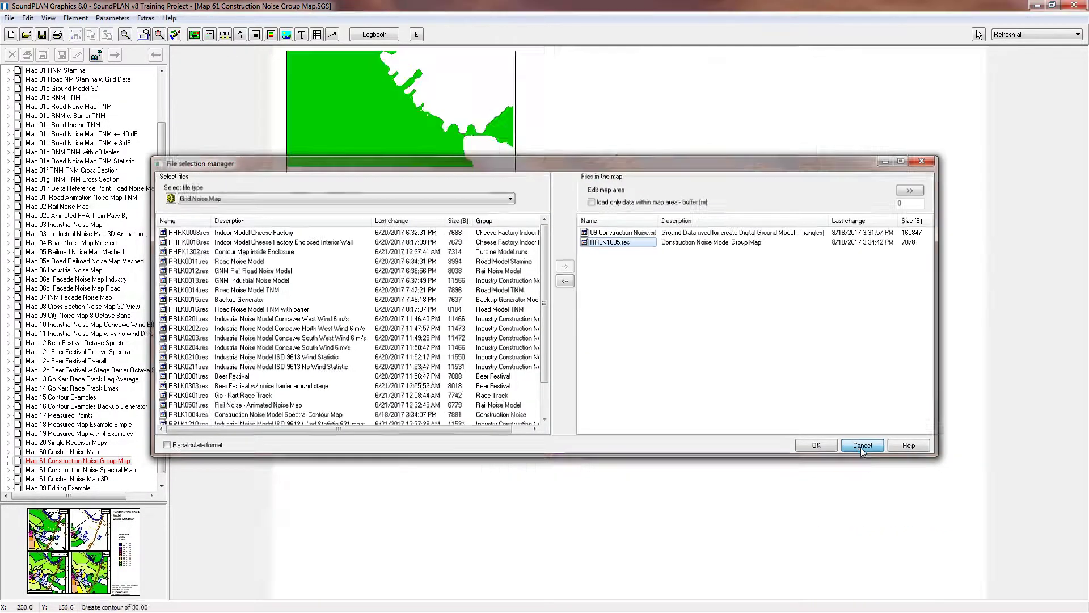